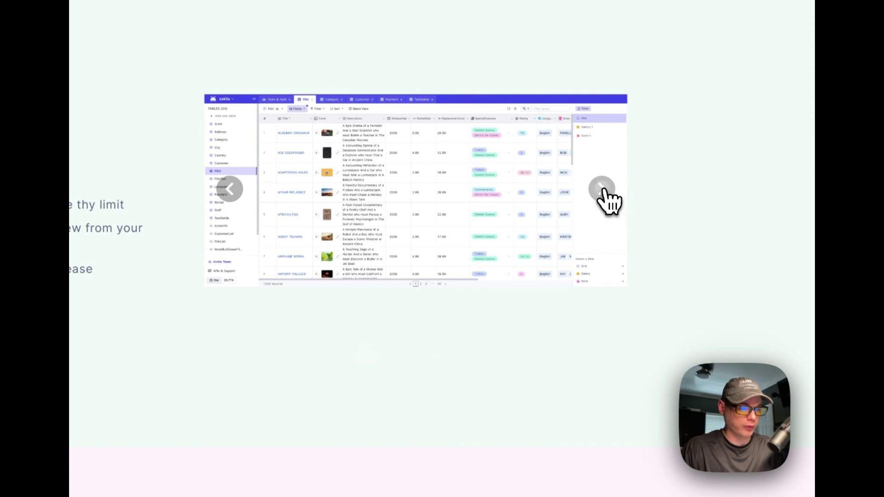
left_click(602, 189)
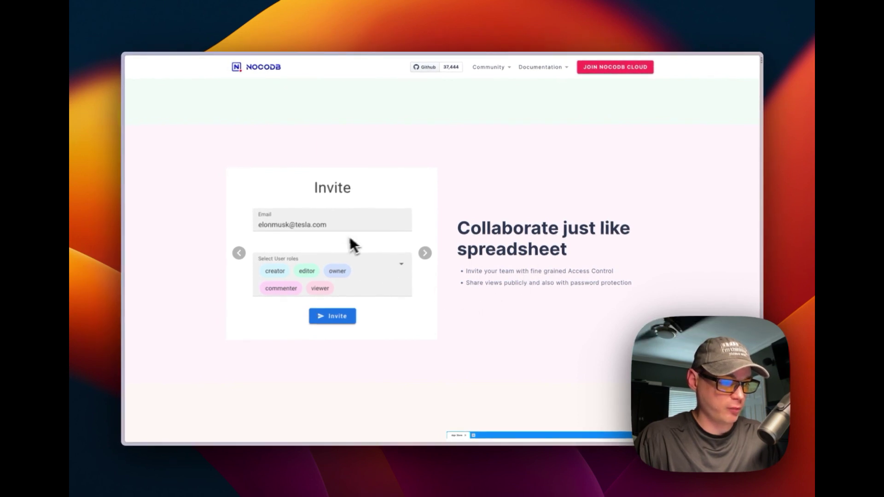
- Browse NocoDB's feature screenshots and highlight the Headless APIs heading in the README
scroll(448, 309, "down", 6)
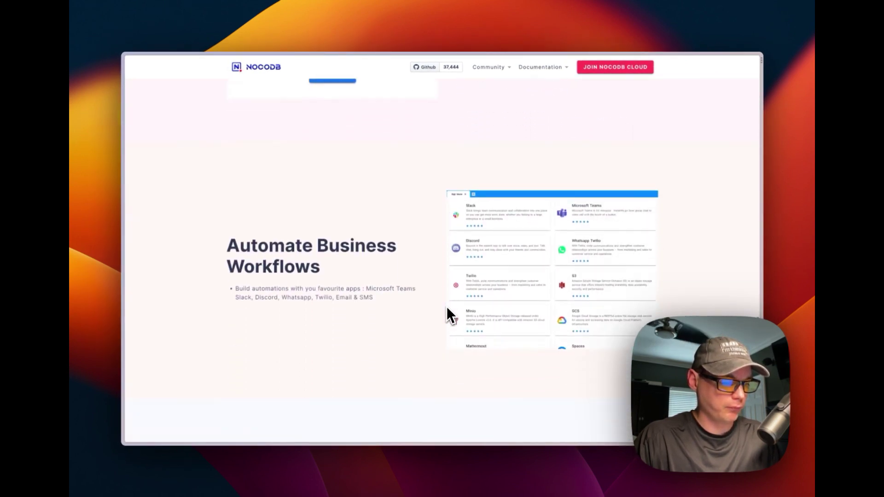
scroll(376, 323, "down", 6)
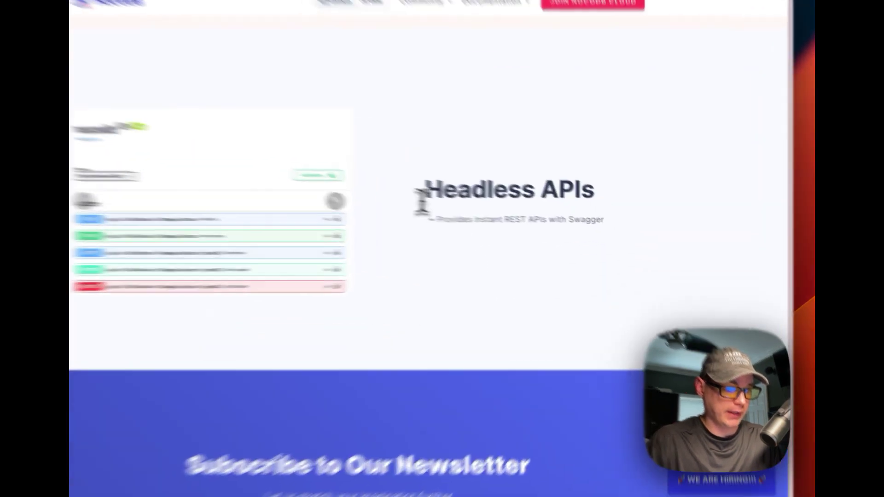
left_click_drag(422, 202, 637, 203)
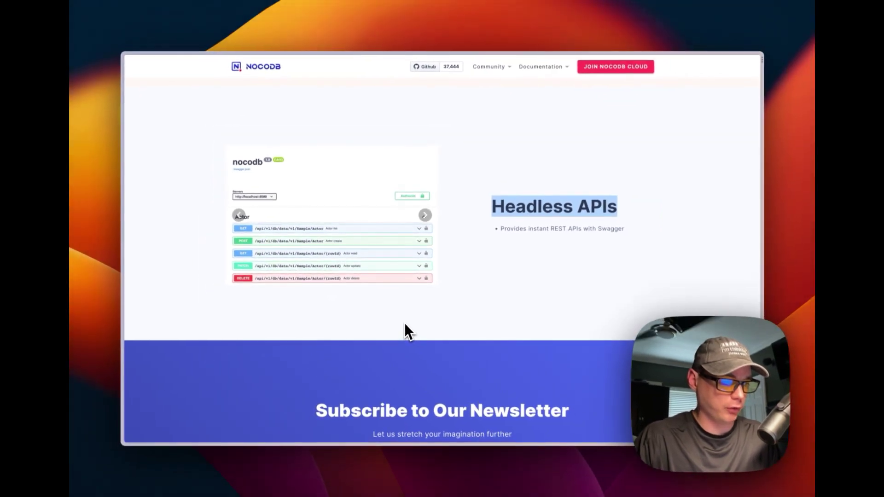
scroll(404, 322, "down", 4)
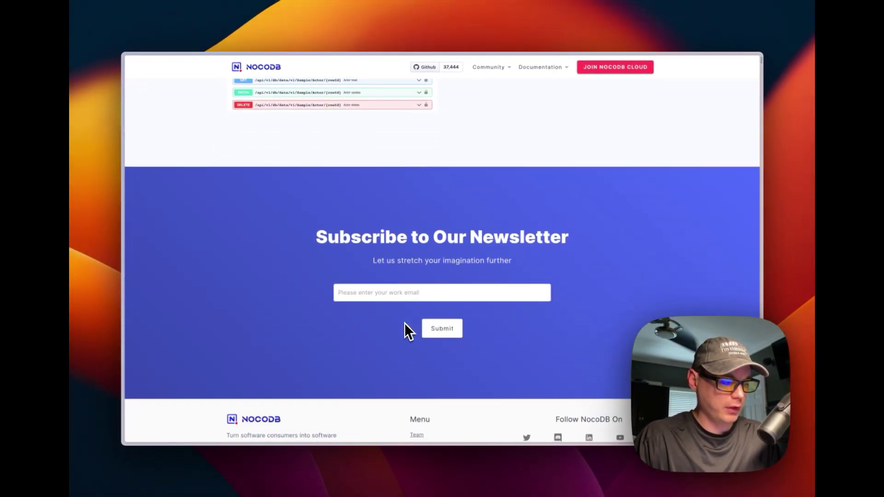
scroll(405, 322, "down", 2)
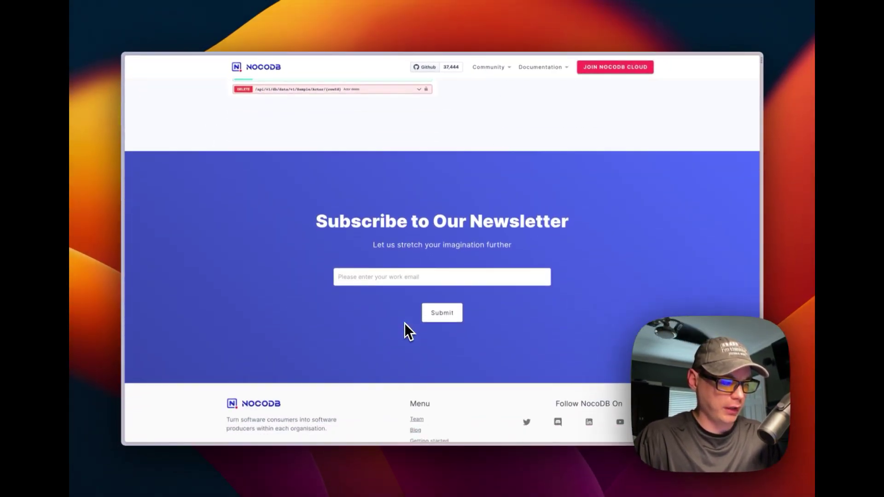
- Open docker-compose-mysql.yaml in the how-to-install-nocodb-and-mysql-on-casaos folder
scroll(404, 322, "up", 10)
scroll(405, 323, "up", 15)
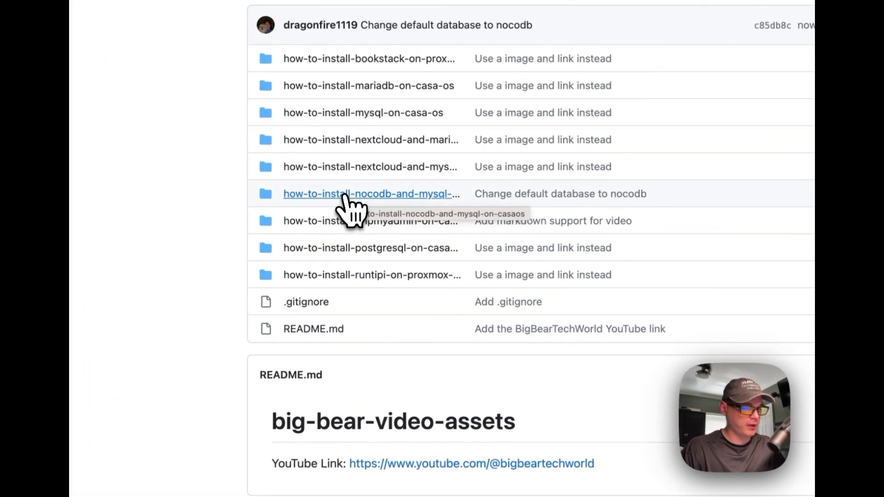
left_click(344, 196)
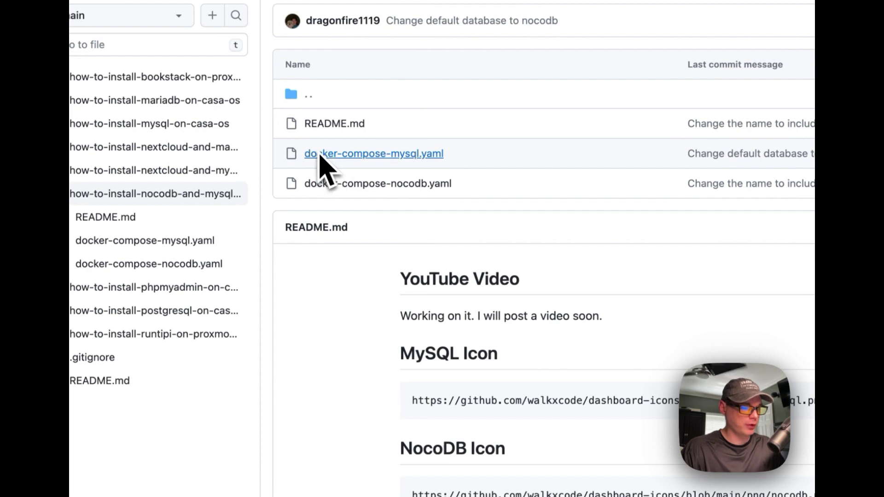
left_click(322, 154)
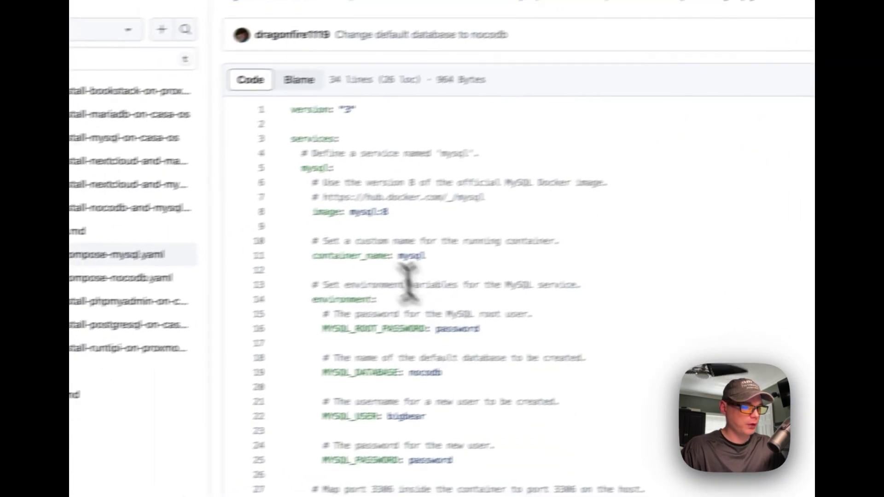
left_click_drag(290, 110, 392, 113)
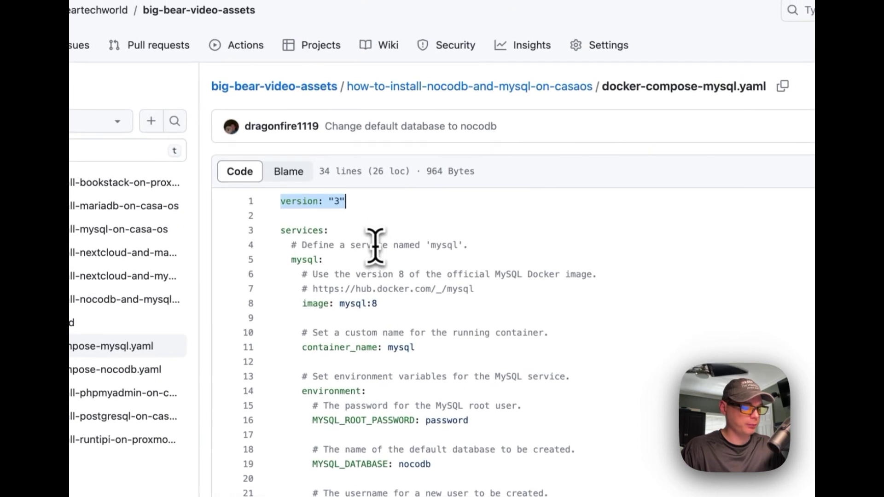
left_click_drag(282, 232, 495, 243)
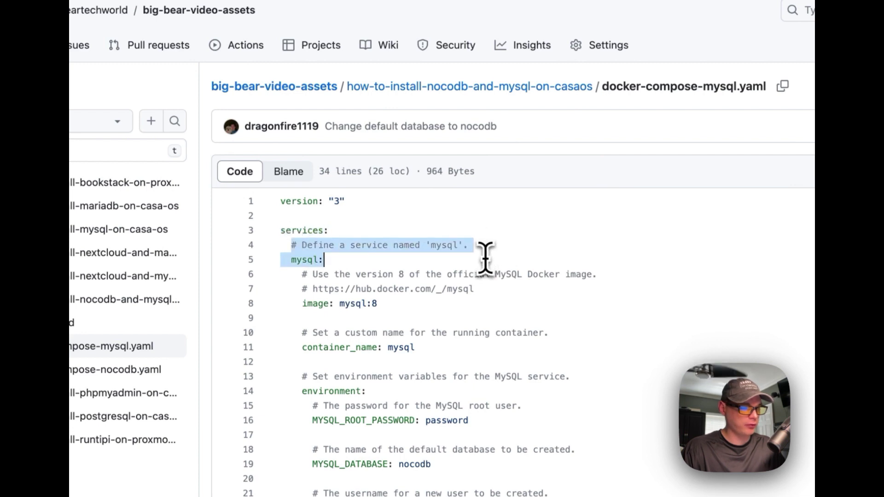
left_click_drag(324, 261, 420, 302)
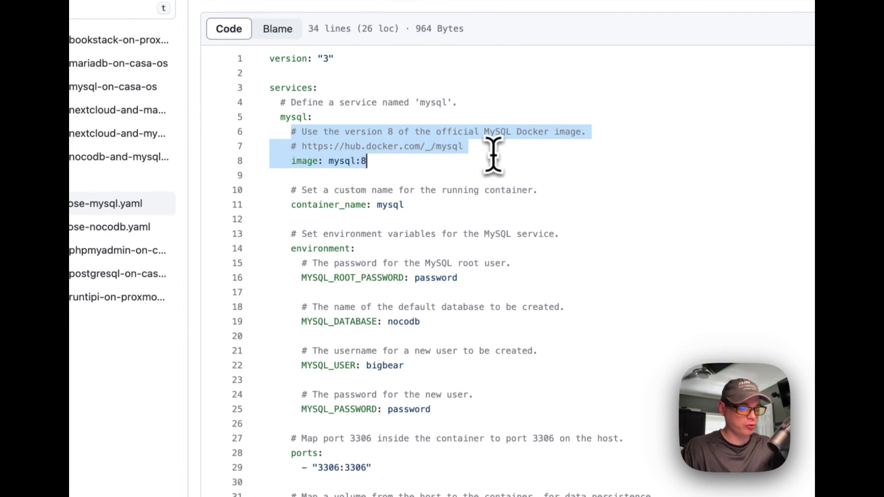
left_click(361, 160)
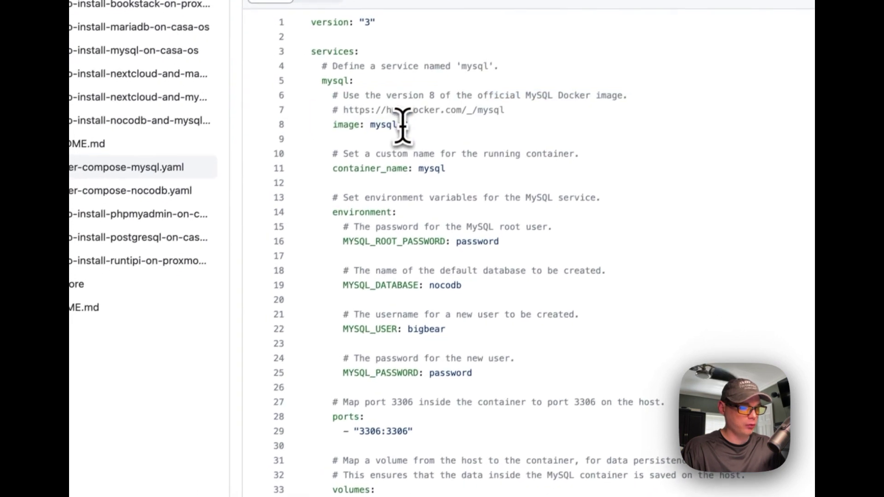
double_click(401, 124)
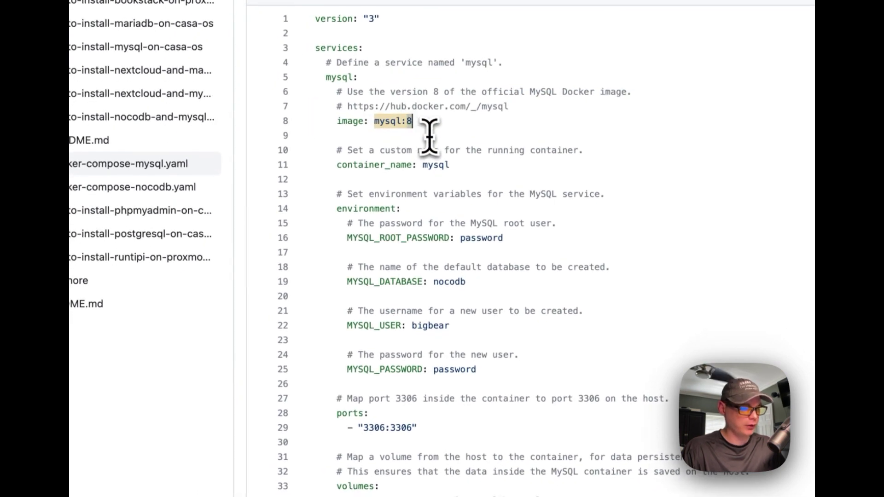
scroll(429, 136, "down", 2)
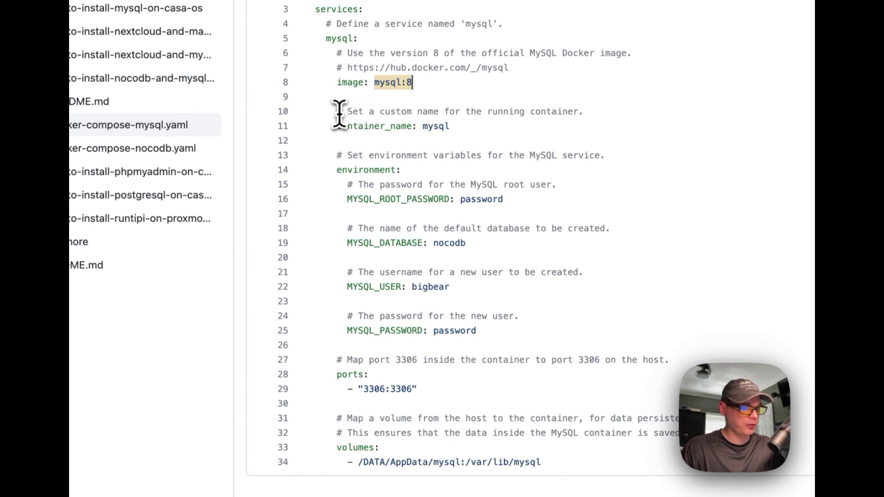
left_click_drag(340, 113, 443, 119)
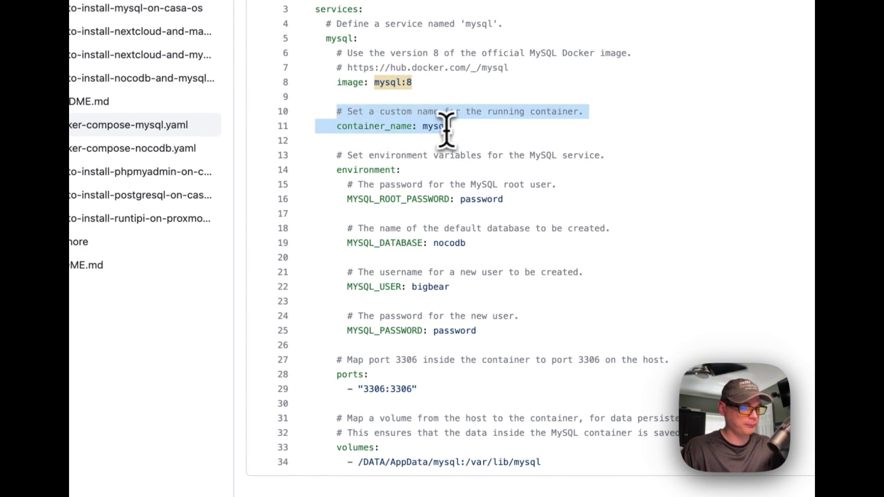
left_click(447, 129)
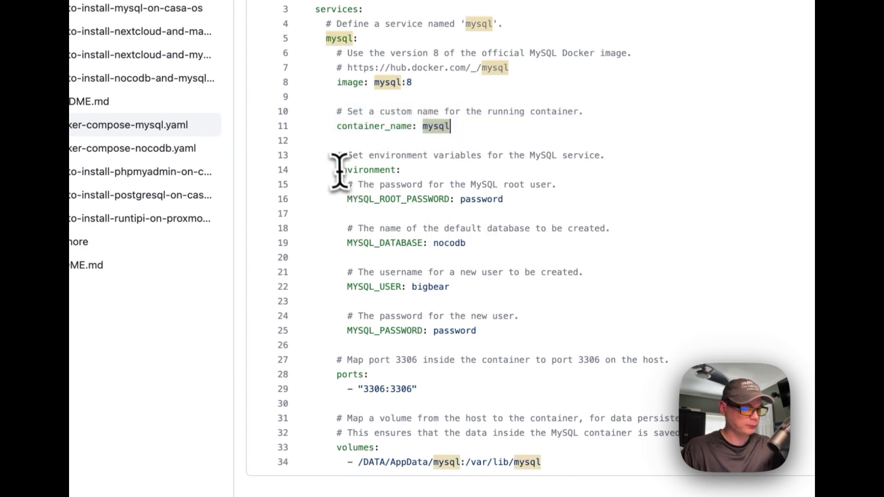
left_click_drag(335, 158, 479, 331)
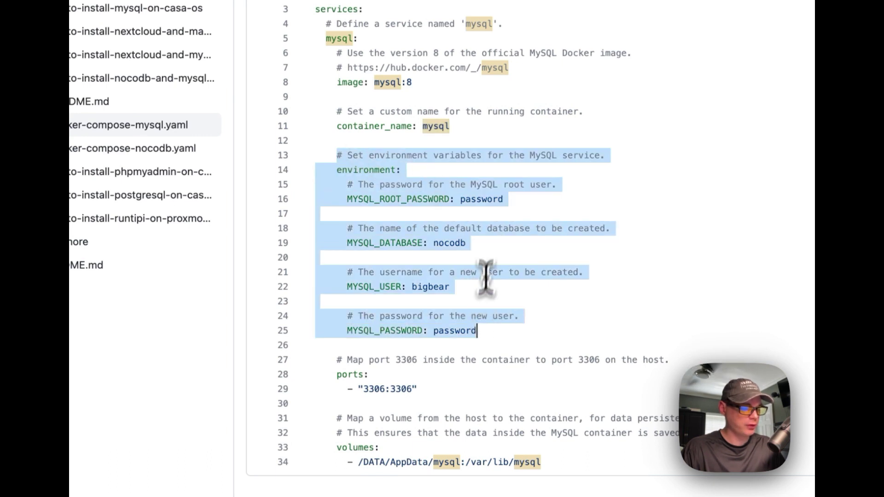
left_click(492, 229)
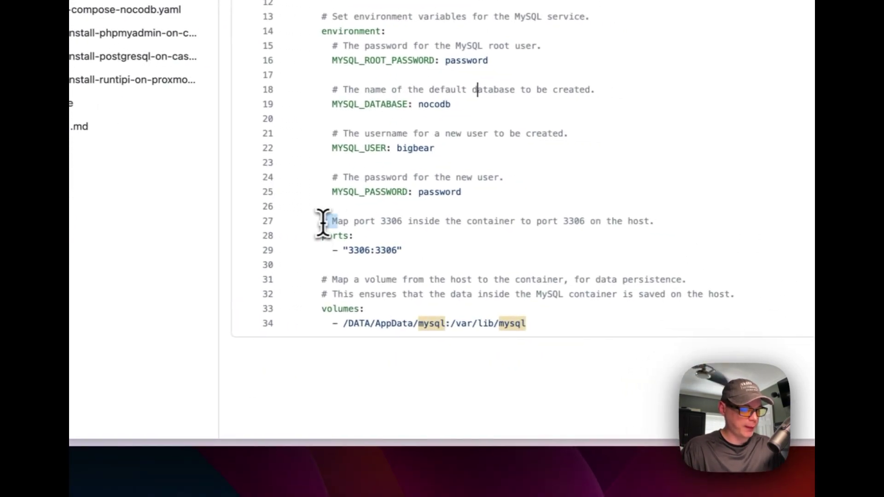
- Review the 3306 port mapping and the /DATA/AppData/mysql:/var/lib/mysql volume lines
left_click_drag(335, 360, 431, 383)
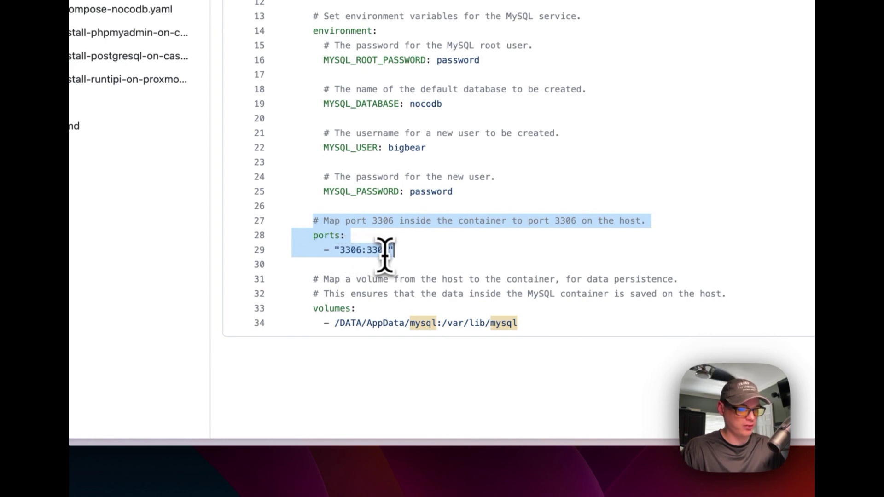
double_click(348, 250)
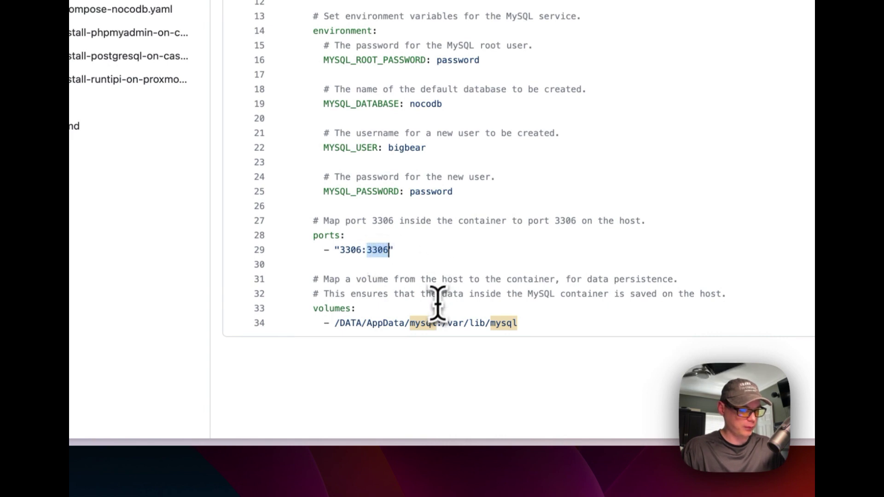
left_click_drag(314, 282, 567, 316)
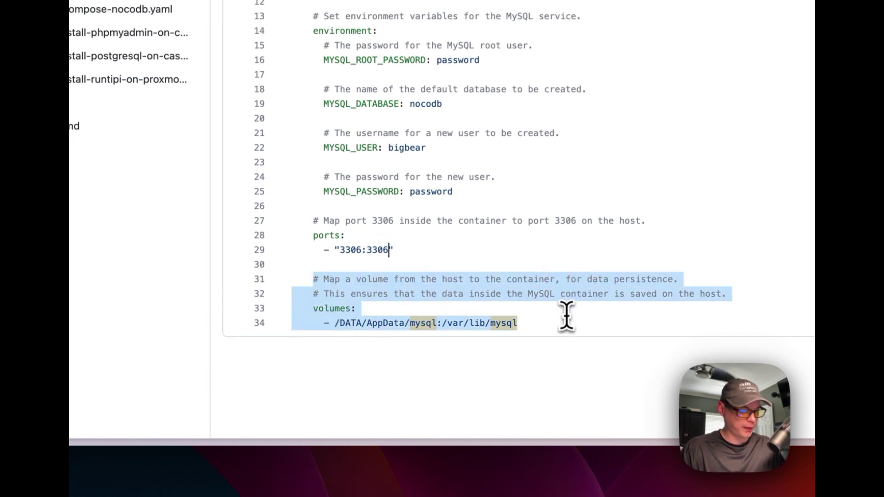
left_click(347, 323)
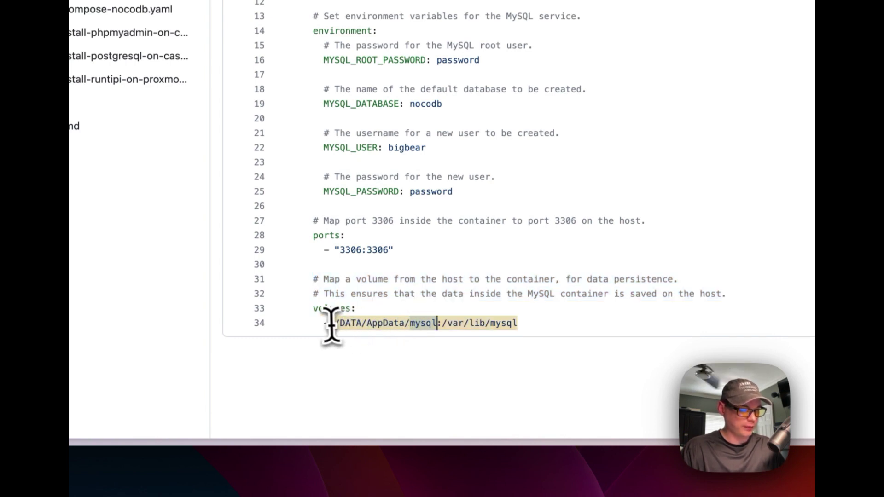
left_click_drag(336, 323, 422, 327)
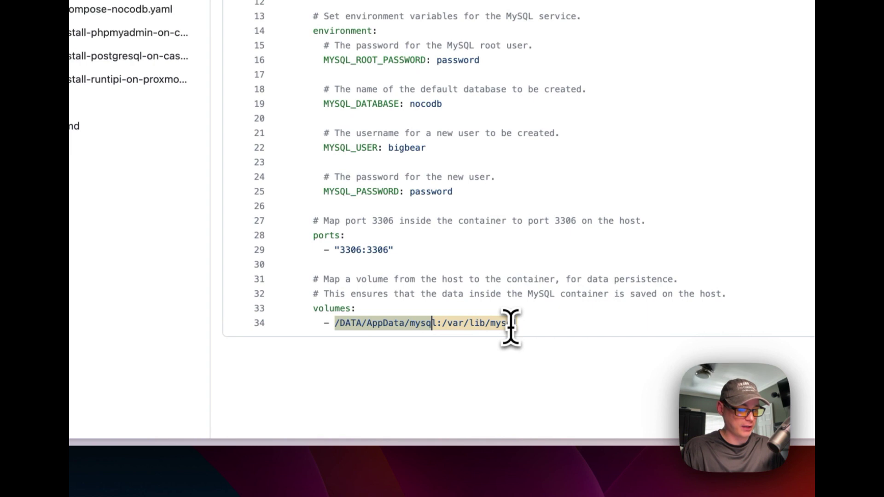
left_click_drag(458, 330, 557, 326)
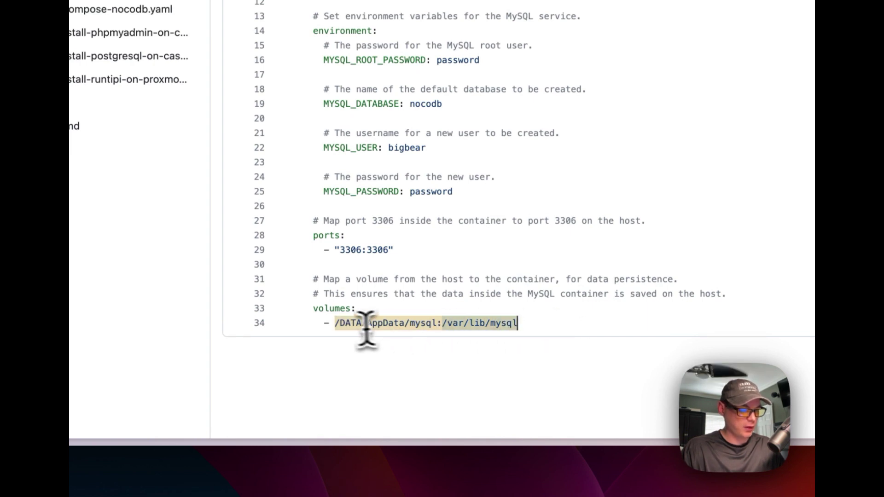
left_click_drag(336, 325, 335, 324)
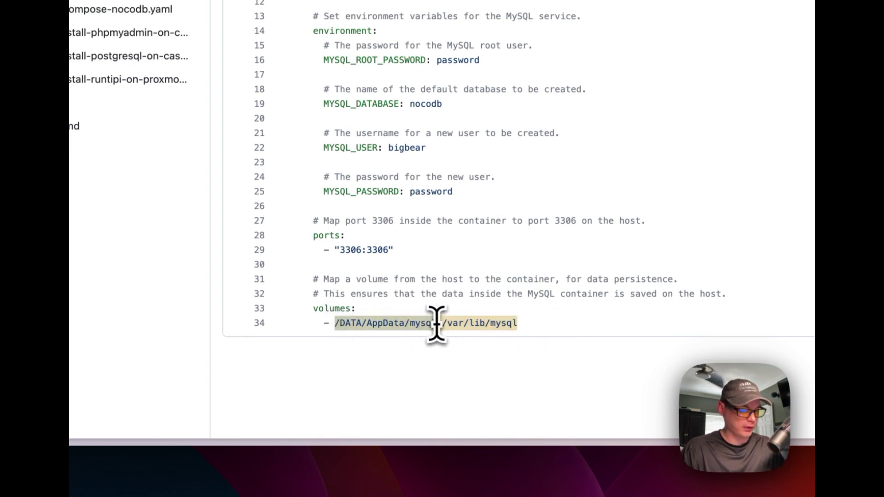
- Copy the raw MySQL compose file and switch to the CasaOS dashboard
double_click(349, 250)
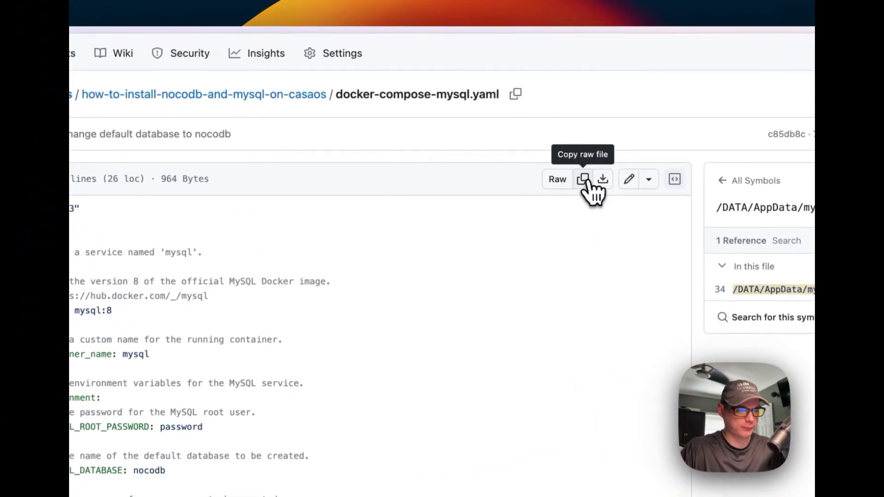
left_click(585, 182)
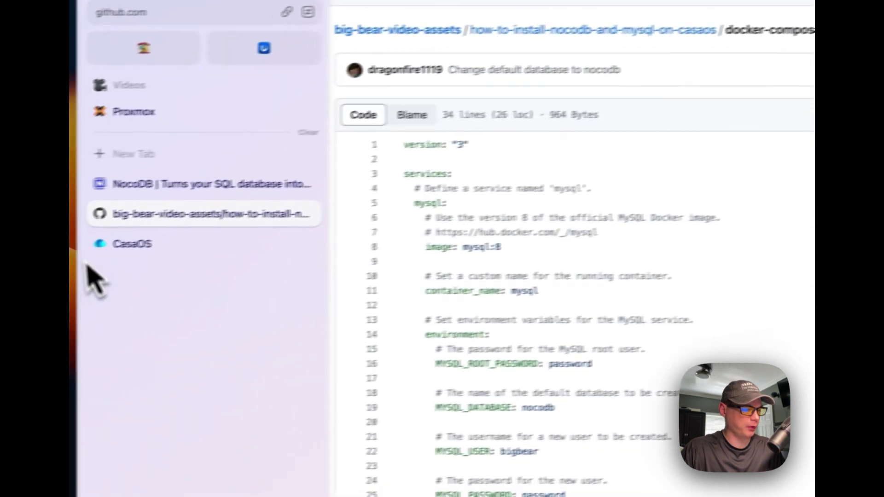
left_click(92, 245)
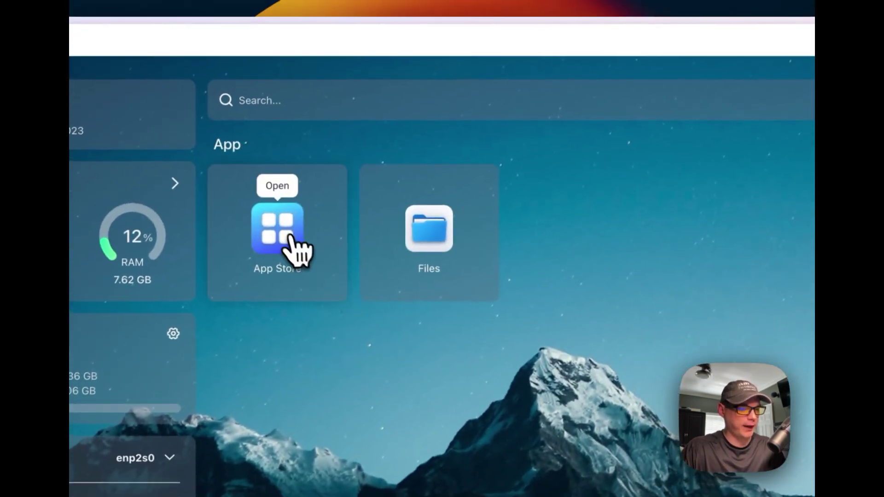
- Paste the copied MySQL compose into the App Store's custom install import dialog
left_click(284, 235)
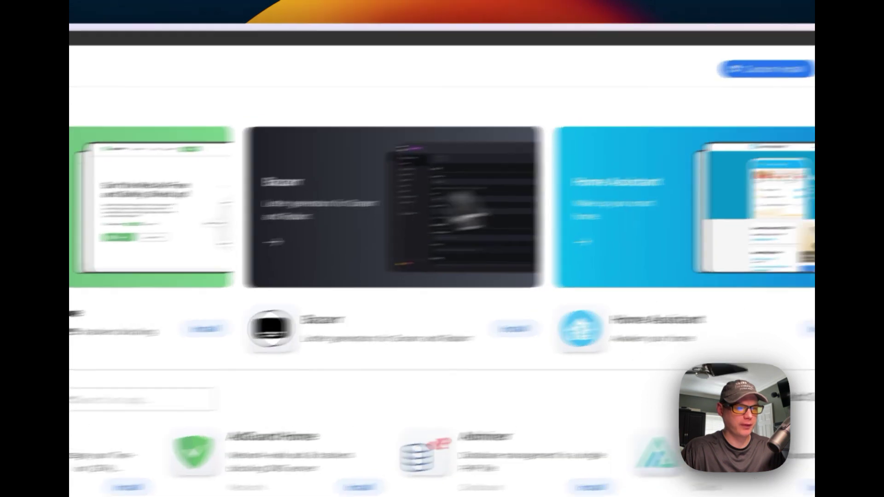
left_click(512, 104)
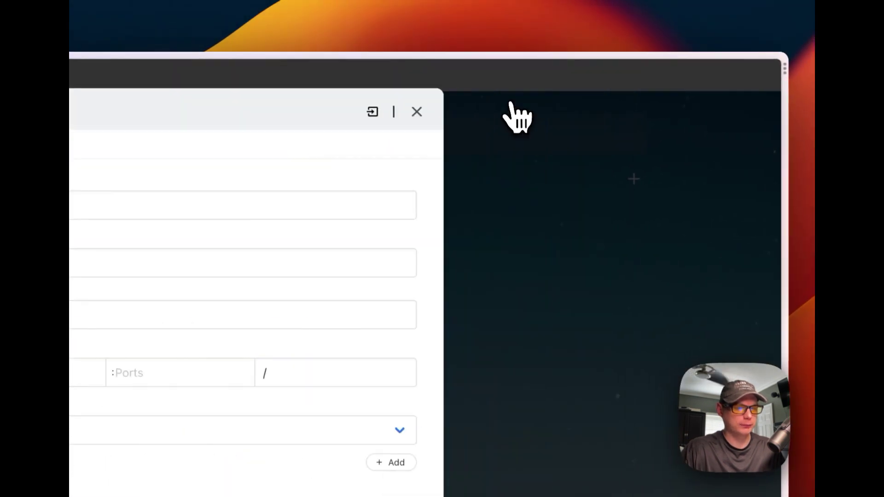
left_click(373, 113)
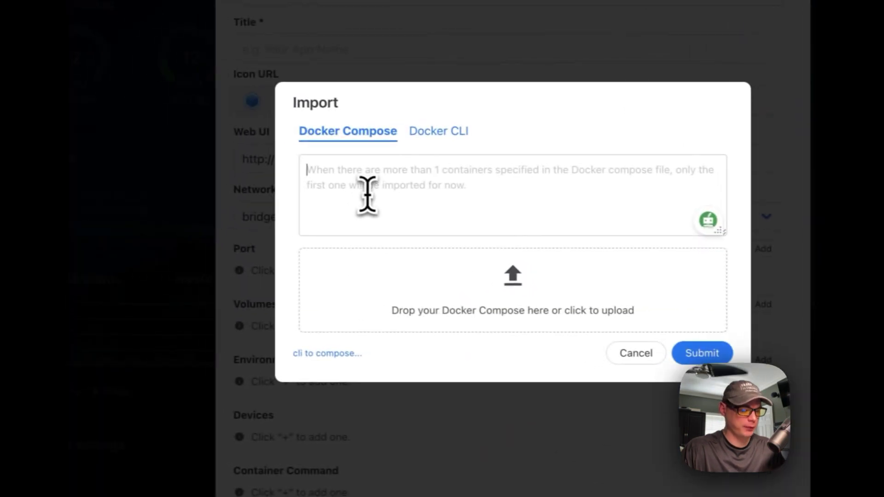
left_click(377, 196)
key("ctrl+v")
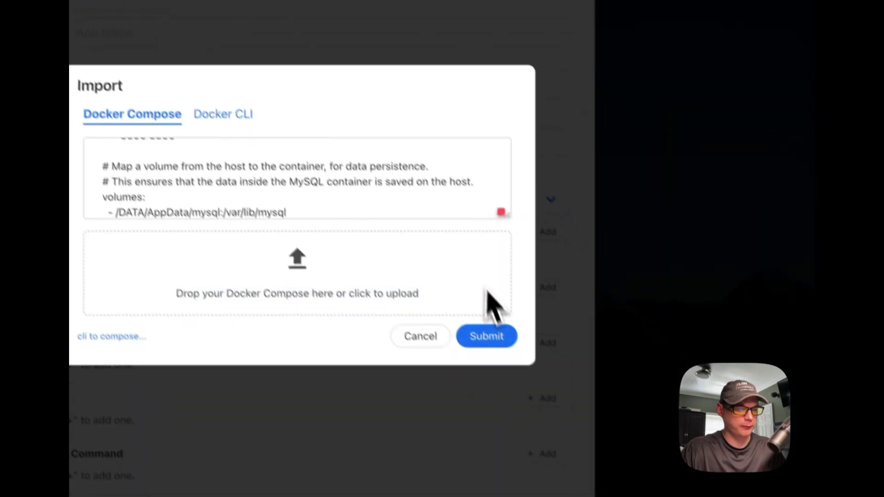
- Submit the import, acknowledge the Attention notice, and begin titling the app MySQL
left_click(486, 336)
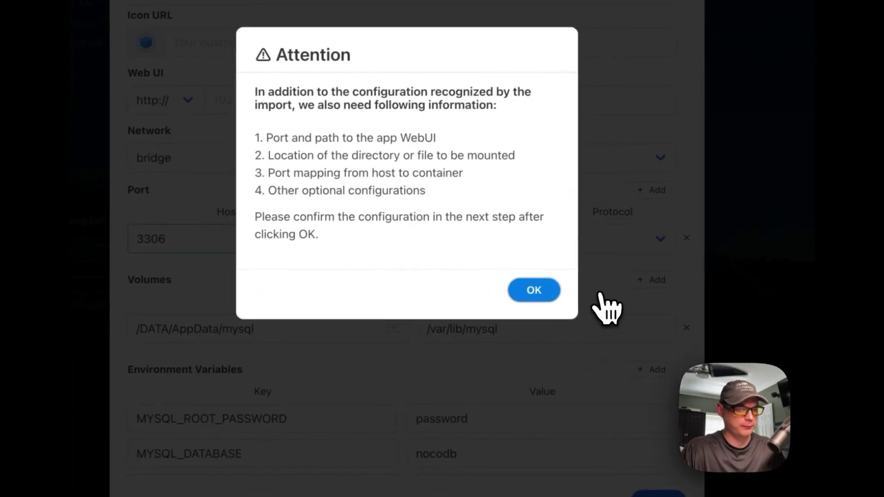
left_click(553, 291)
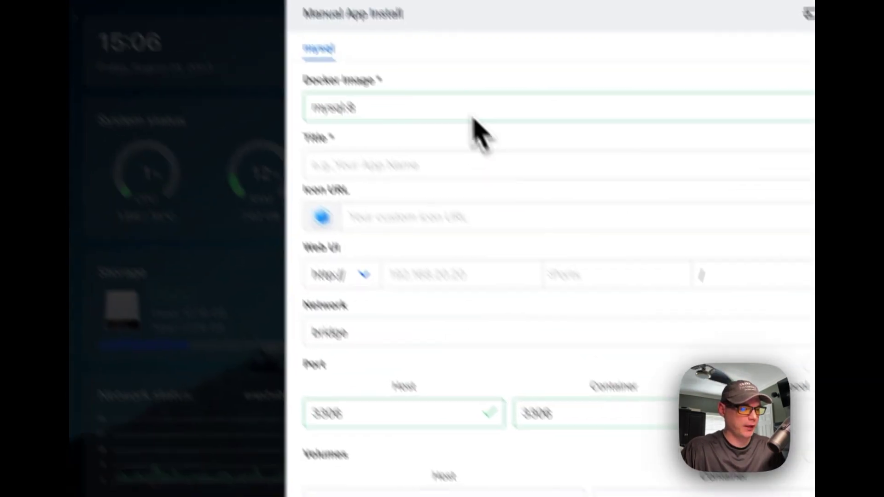
left_click(238, 2)
type("N")
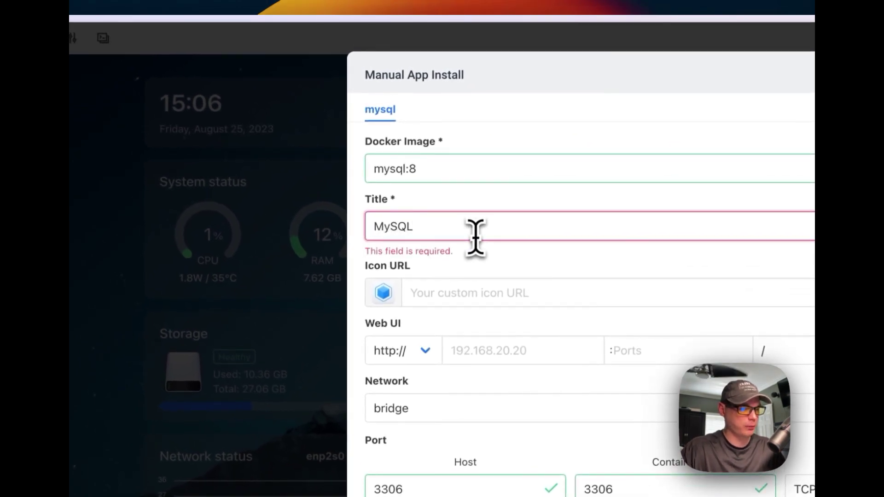
- Copy the MySQL icon URL from the GitHub README into the Icon URL field
left_click(491, 293)
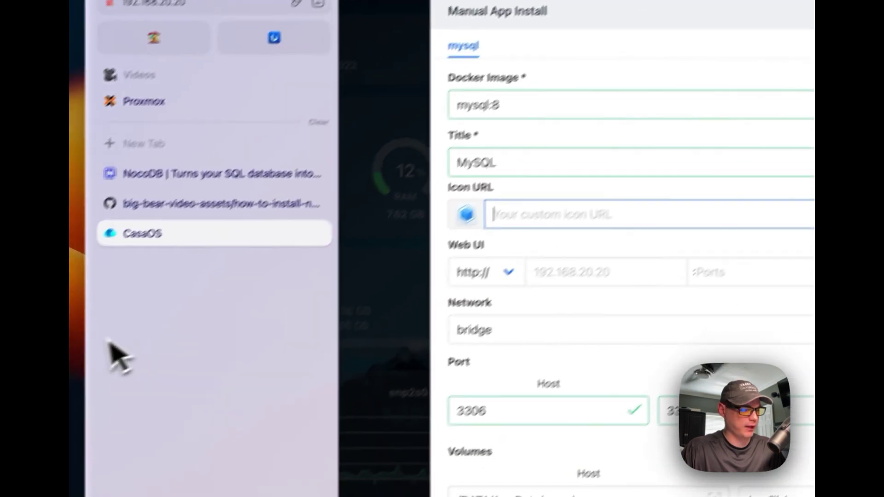
left_click(203, 177)
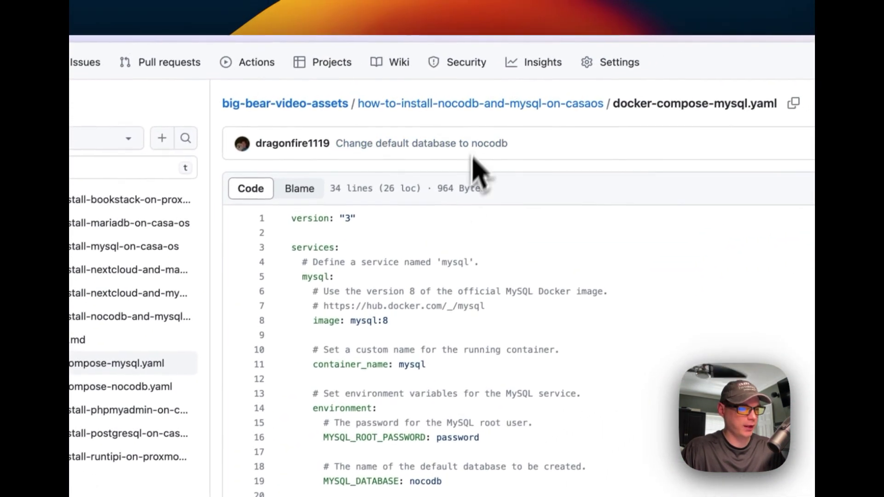
left_click(460, 97)
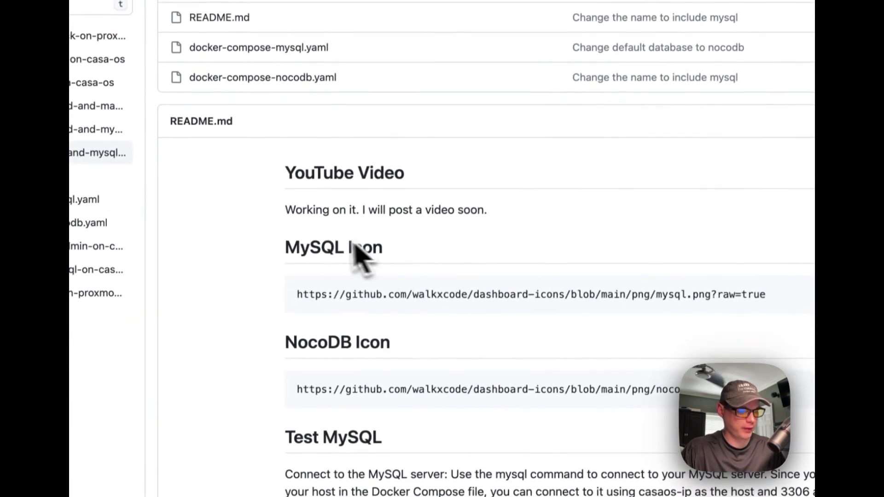
left_click(629, 259)
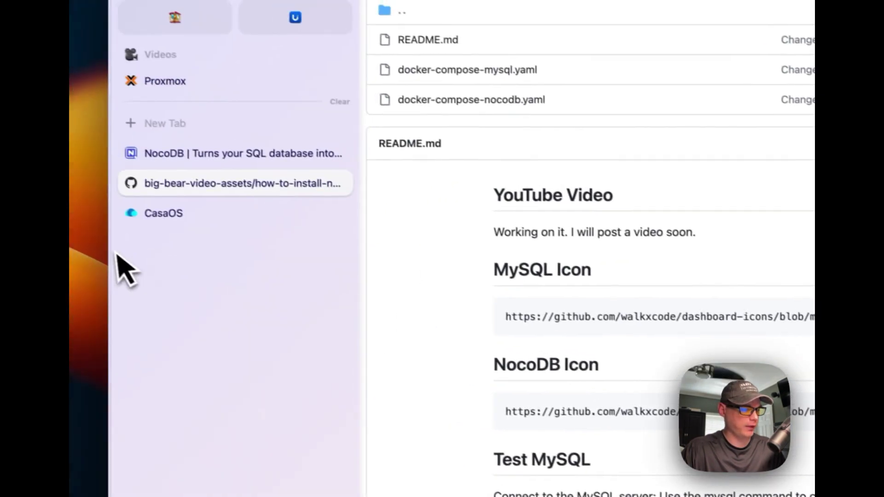
left_click(198, 223)
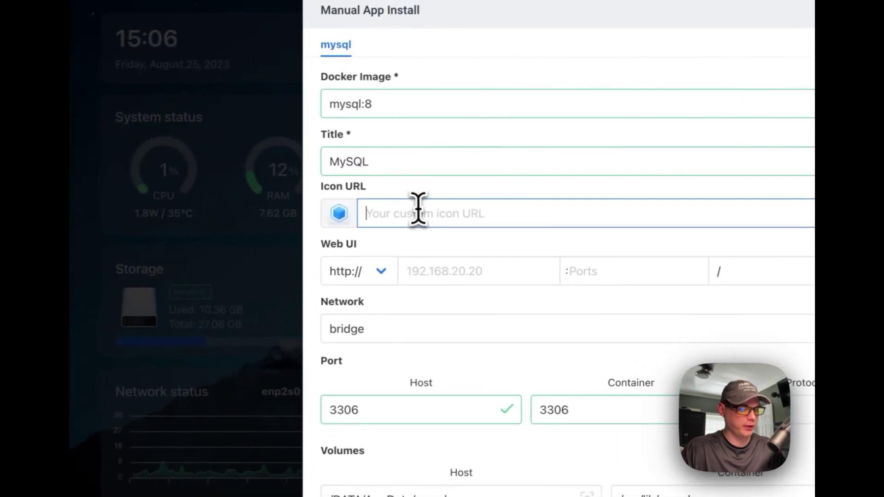
key("ctrl+v")
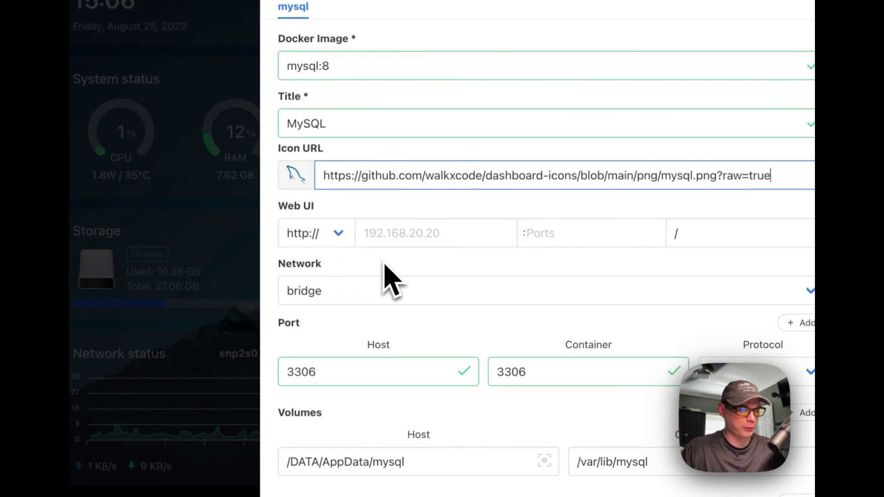
- Review the MySQL install form and install the app
scroll(391, 279, "down", 4)
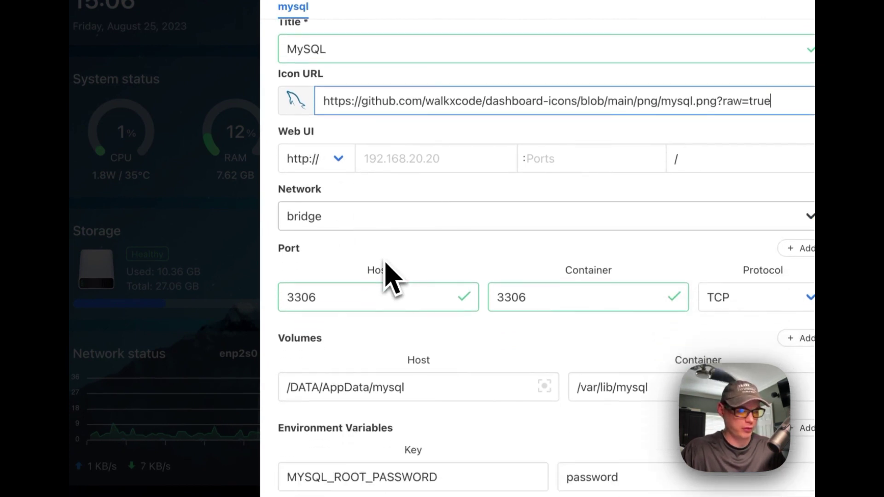
scroll(397, 232, "down", 1)
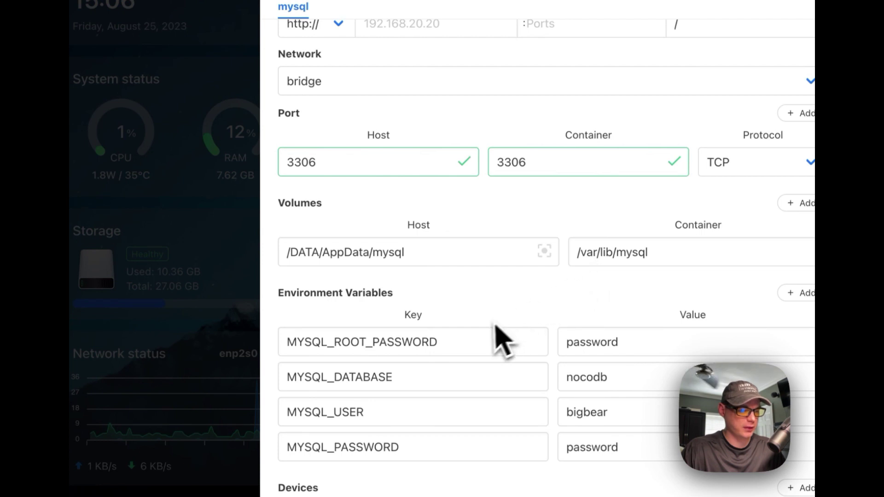
scroll(488, 331, "down", 3)
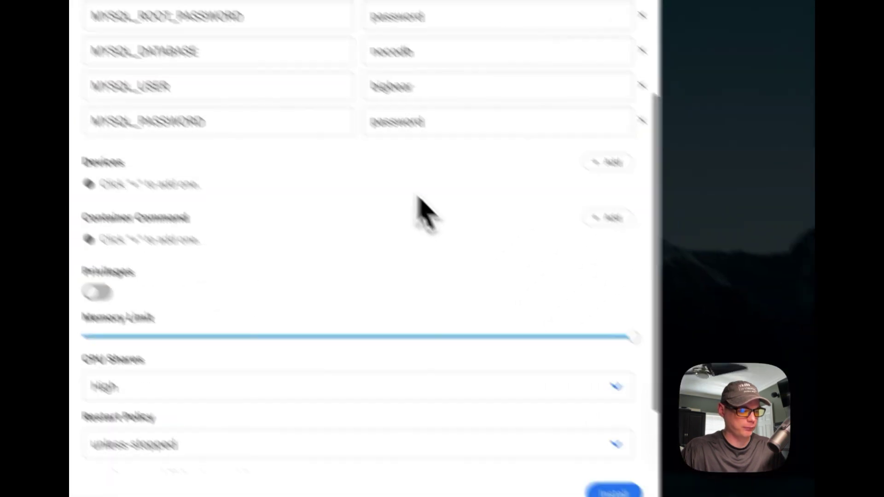
scroll(340, 154, "up", 10)
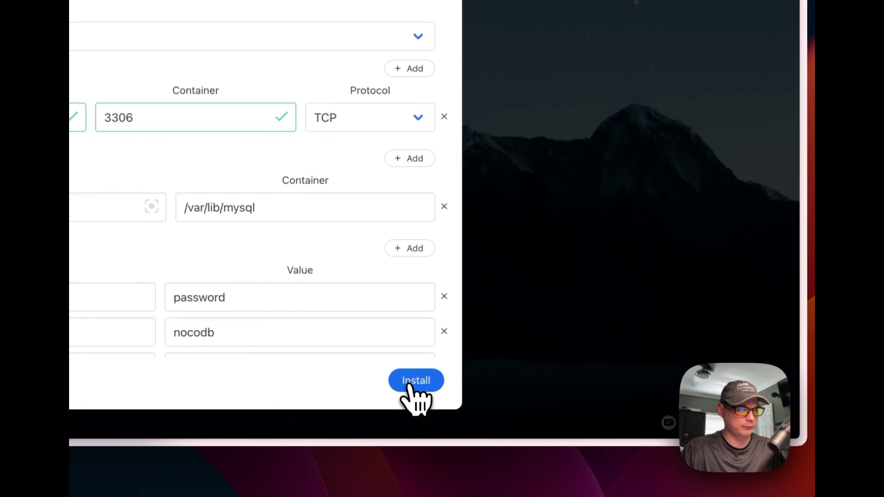
left_click(464, 383)
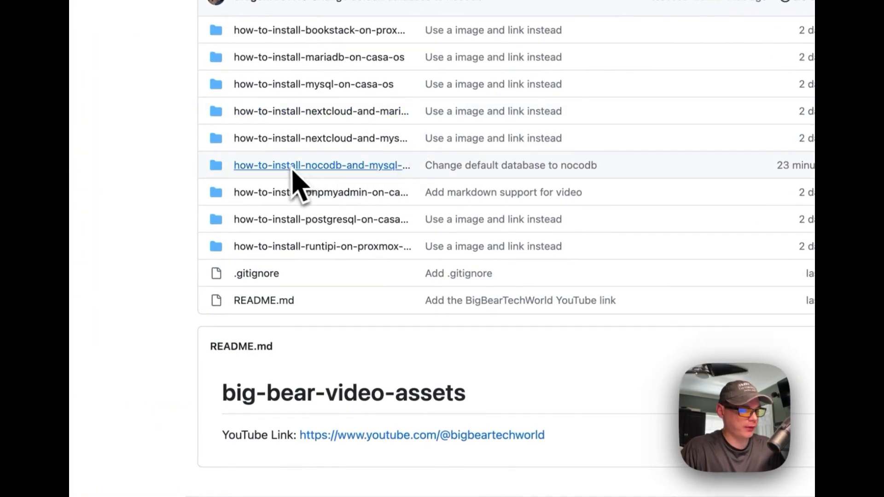
- Open docker-compose-nocodb.yaml and highlight its version, services and nocodb service lines
left_click(341, 167)
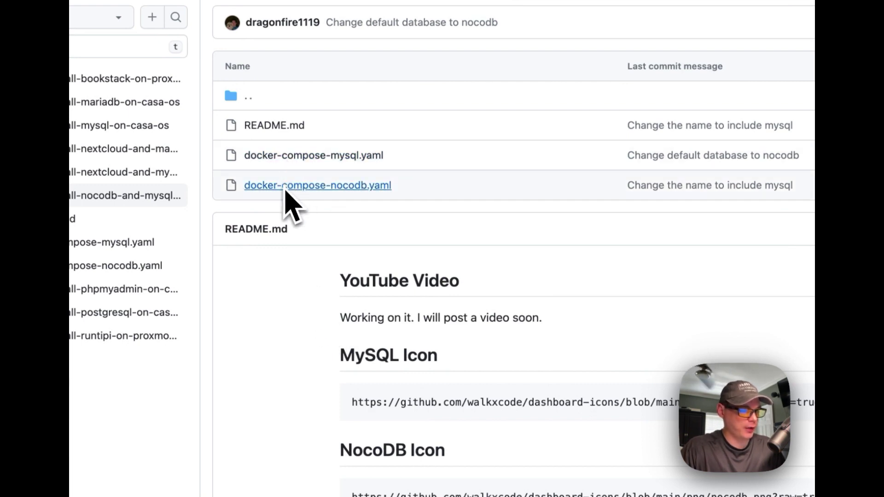
left_click(286, 186)
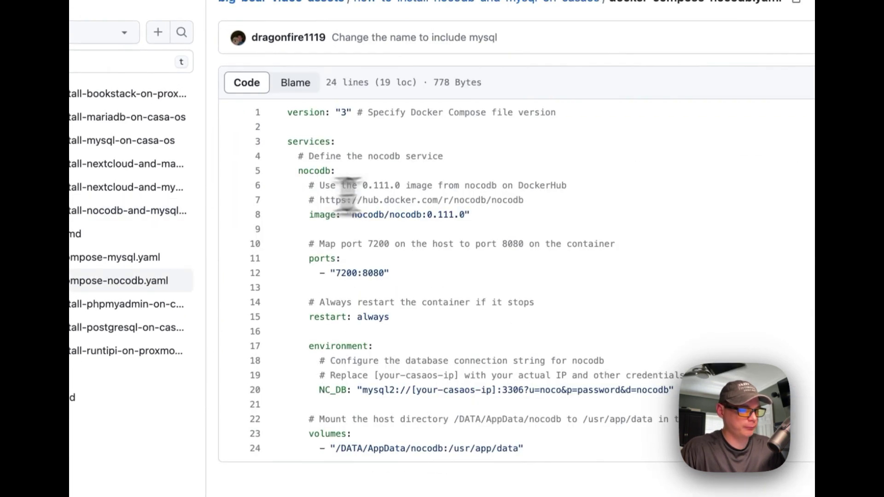
left_click_drag(287, 115, 527, 451)
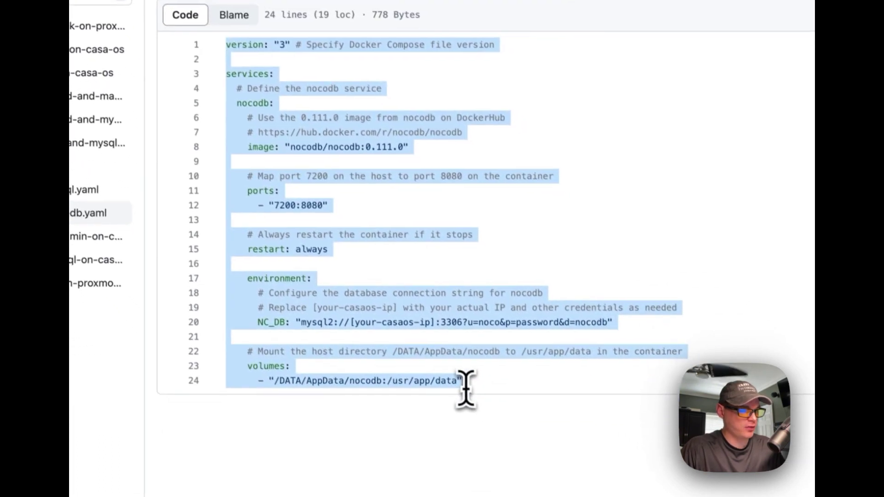
left_click(227, 45)
left_click_drag(328, 210, 600, 210)
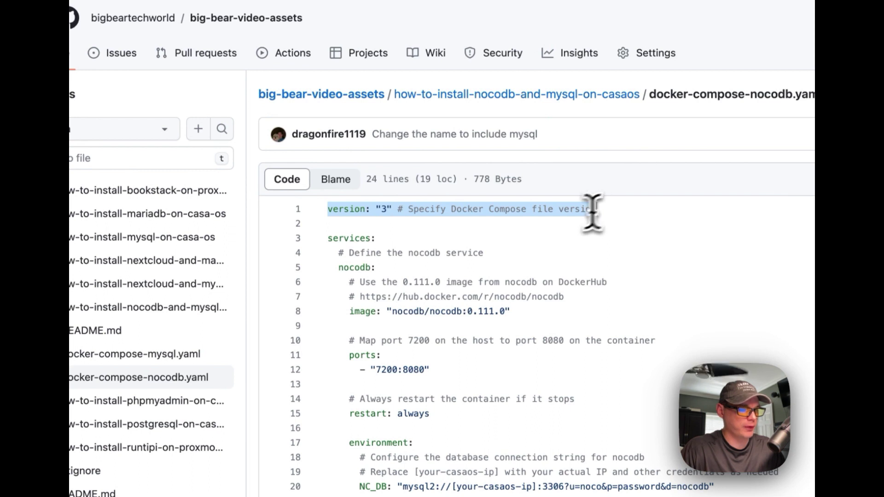
left_click(594, 210)
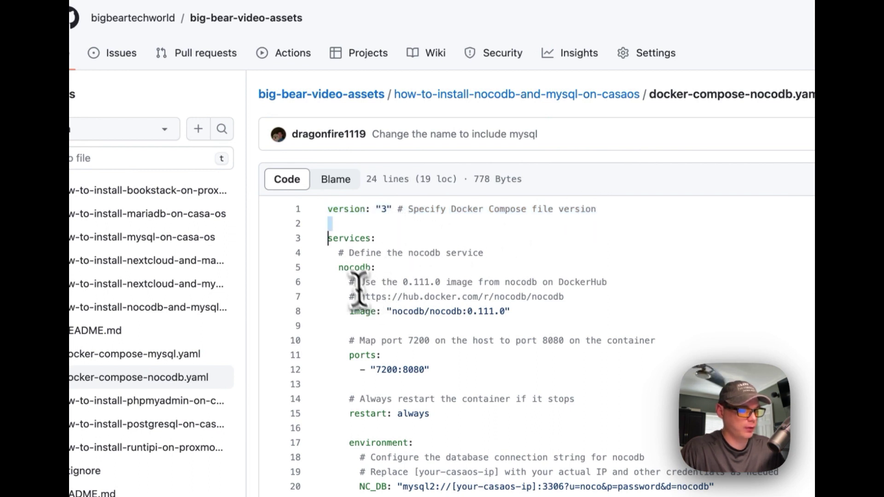
left_click(326, 238)
left_click_drag(326, 238, 401, 236)
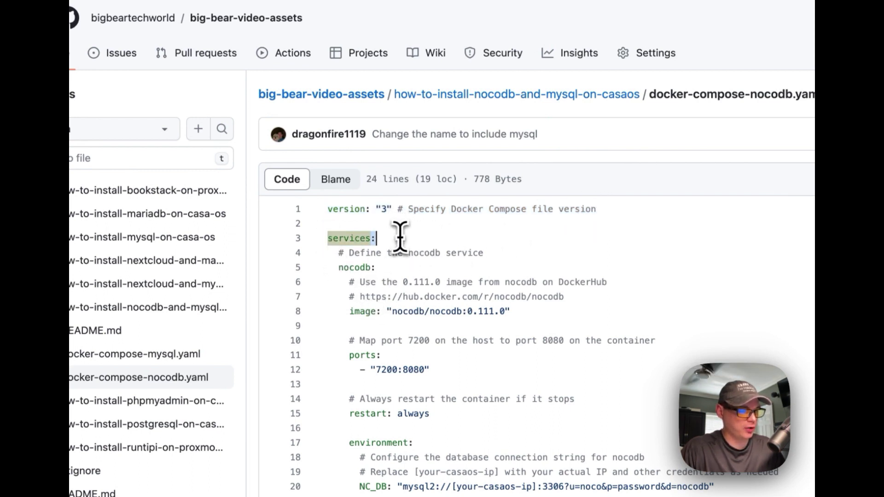
left_click_drag(339, 253, 448, 265)
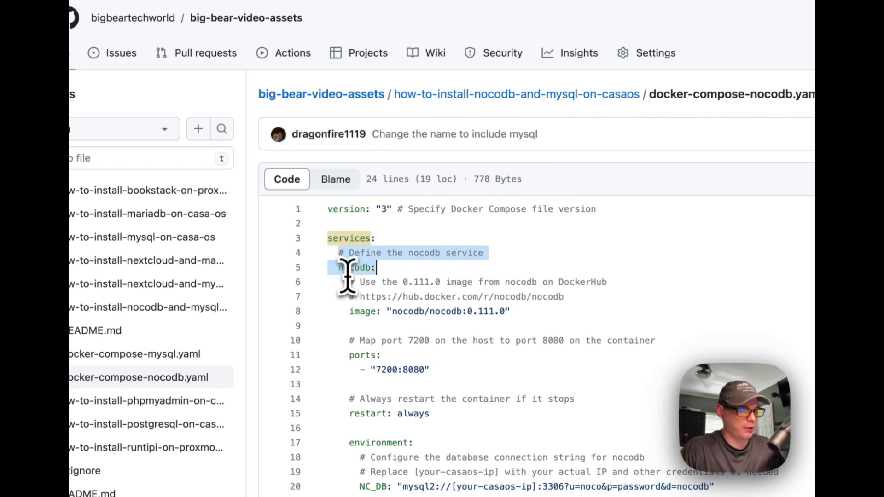
- Highlight the nocodb/nocodb:0.111.0 image line, its version and the Docker Hub link
left_click_drag(429, 311, 352, 312)
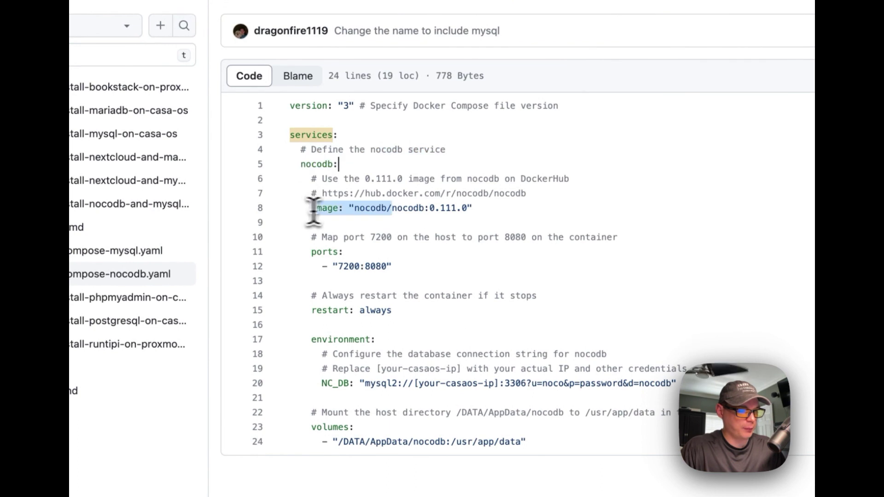
left_click_drag(313, 208, 572, 208)
left_click(353, 210)
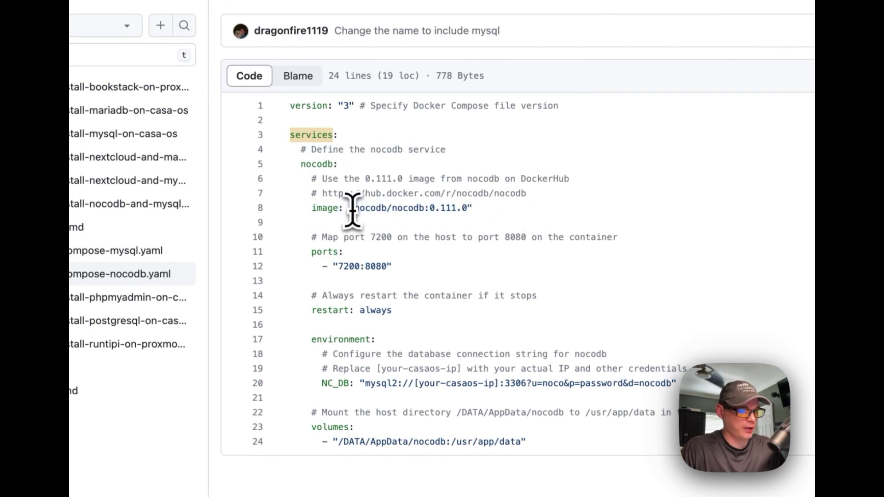
left_click_drag(423, 210, 452, 209)
left_click(431, 194)
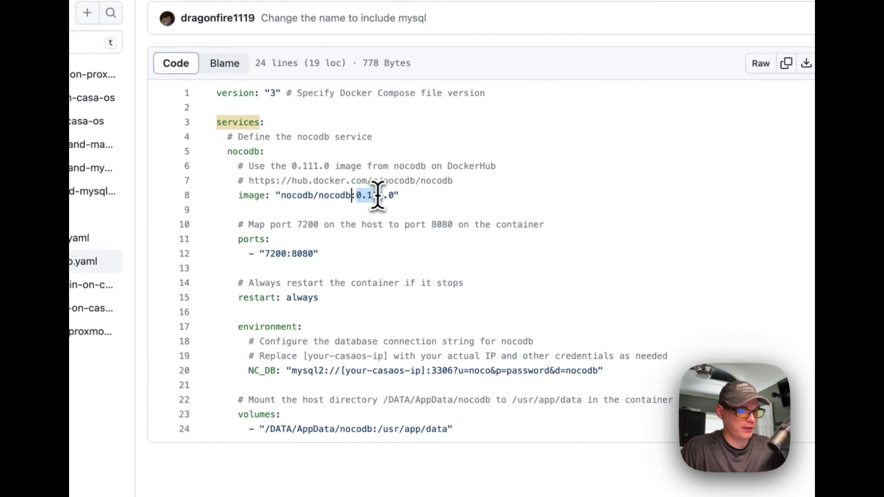
mouse_move(377, 196)
left_mouse_down()
mouse_move(394, 196)
mouse_move(362, 195)
left_mouse_up()
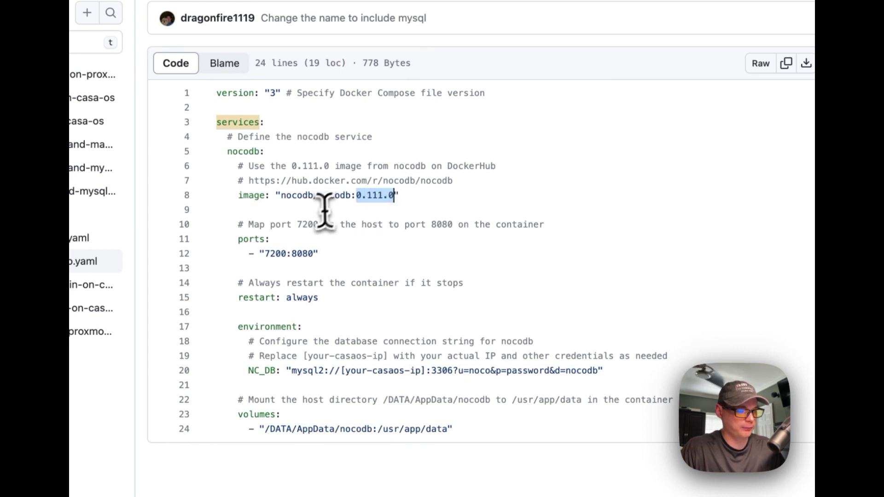
left_click(352, 195)
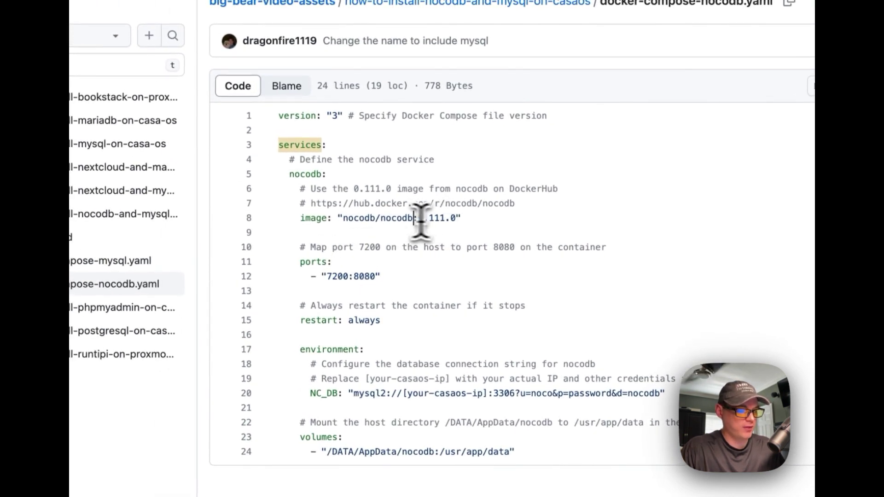
left_click(346, 218, "shift")
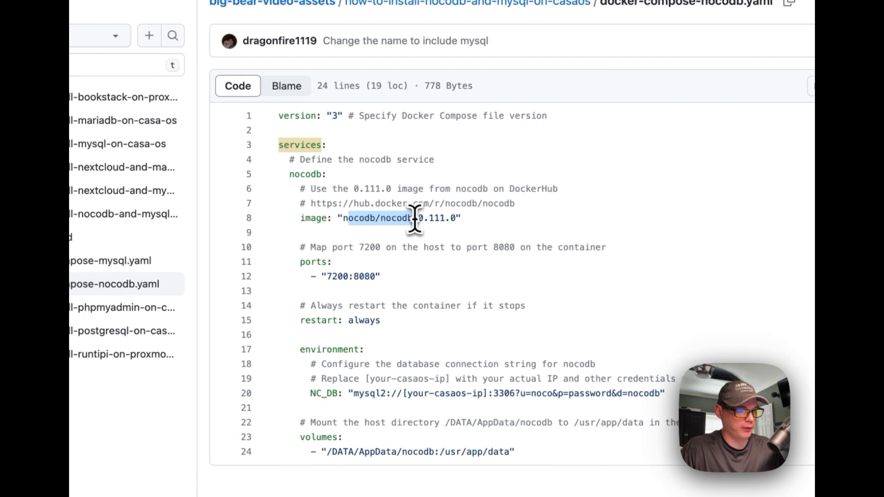
left_click(426, 219)
left_click_drag(311, 203, 539, 205)
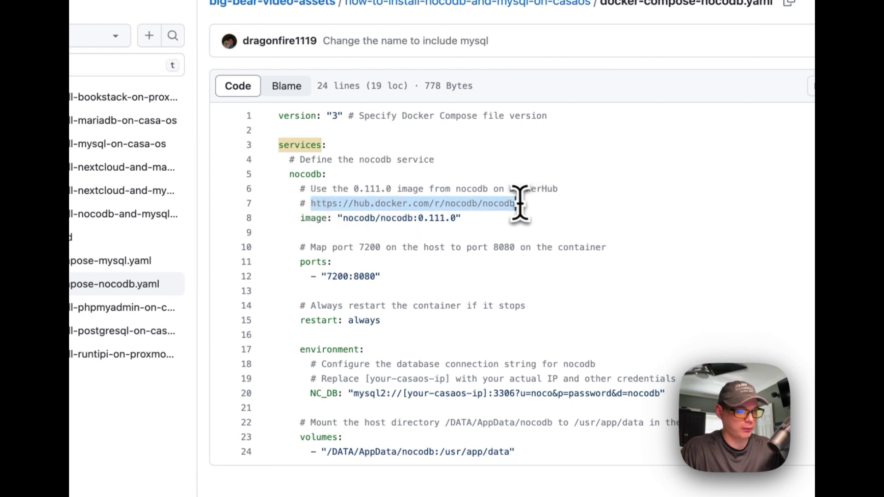
left_click_drag(419, 218, 457, 219)
- Highlight the comment mapping port 7200 to the container
scroll(353, 253, "down", 1)
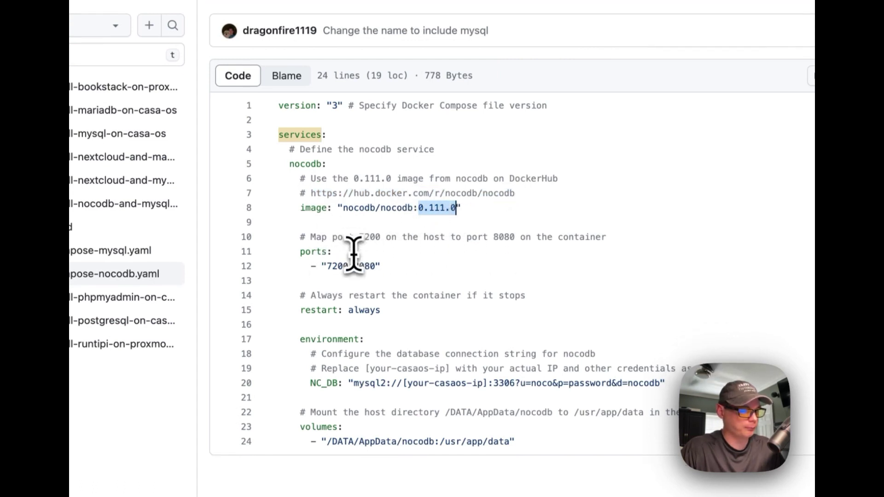
scroll(354, 253, "down", 2)
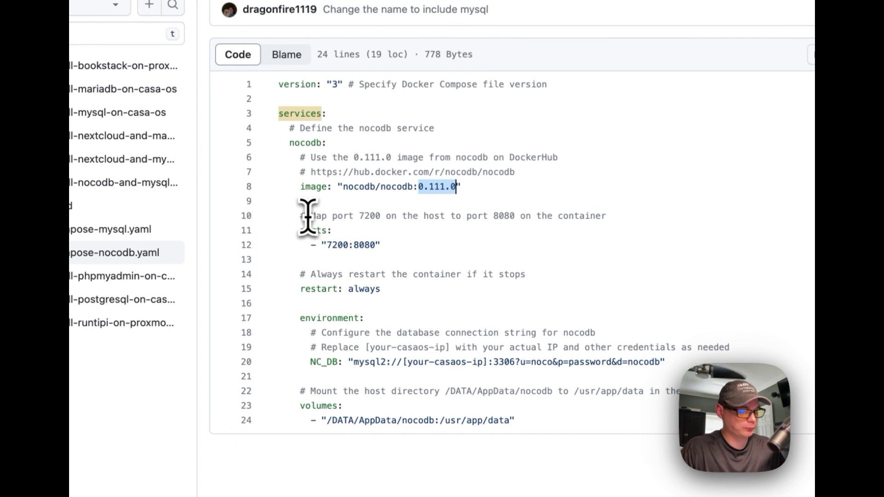
left_click_drag(310, 216, 382, 216)
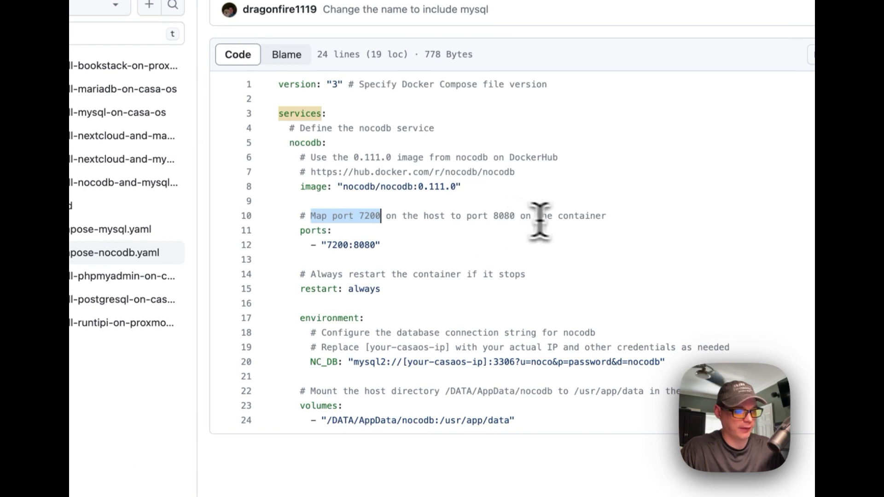
left_click(337, 245)
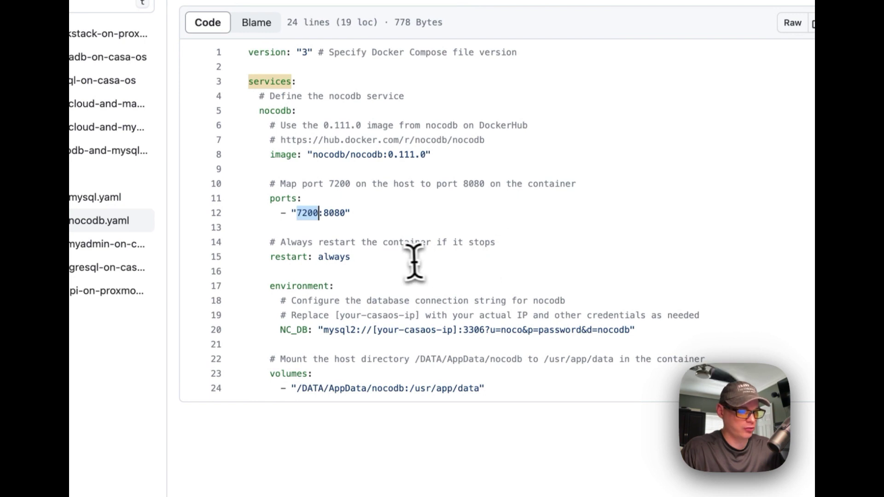
double_click(336, 213)
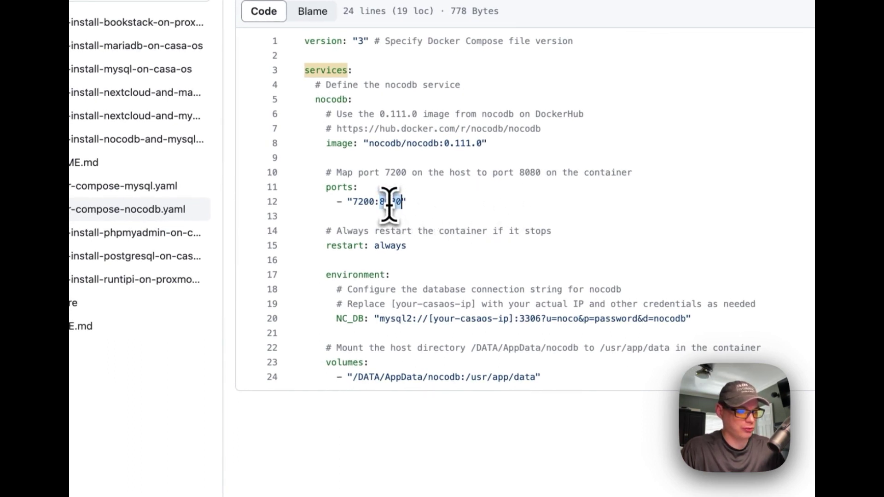
left_click_drag(321, 230, 437, 253)
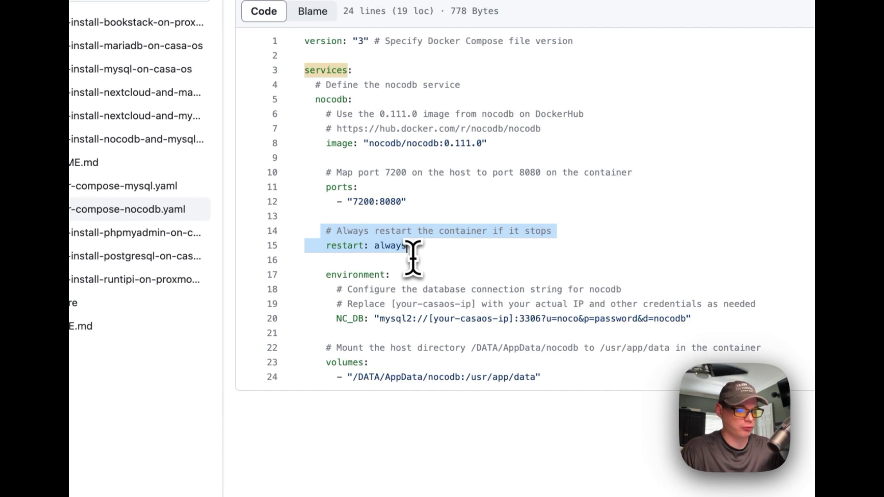
left_click_drag(326, 246, 413, 246)
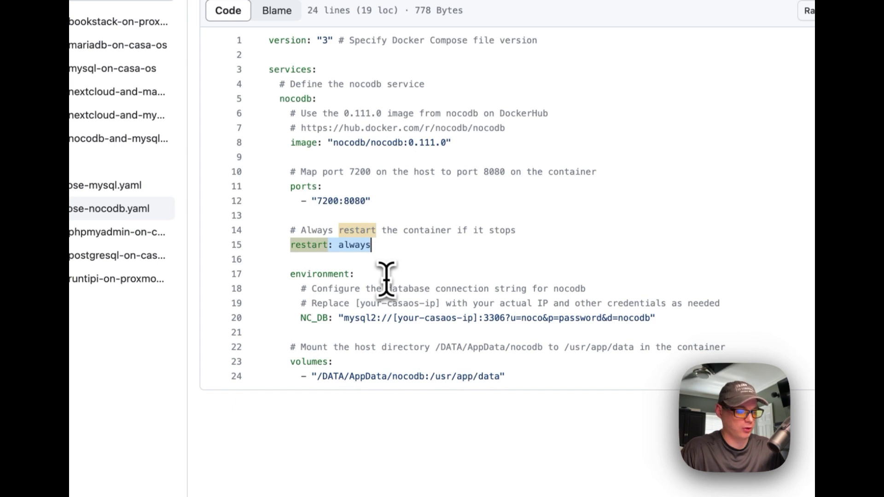
scroll(386, 279, "down", 2)
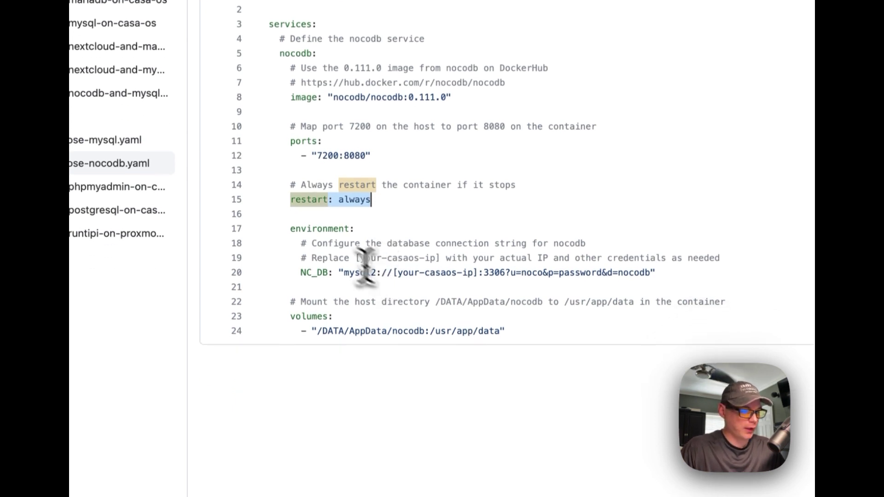
left_click_drag(290, 229, 675, 271)
left_click(332, 269)
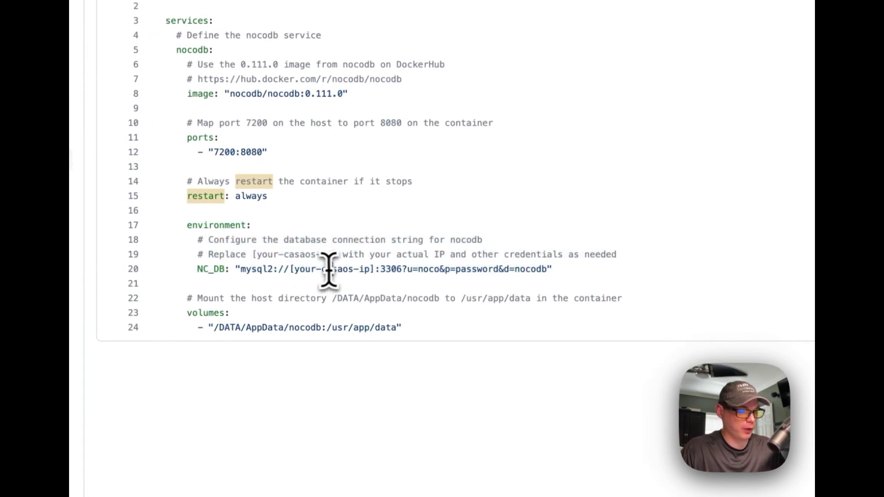
left_click_drag(288, 269, 377, 269)
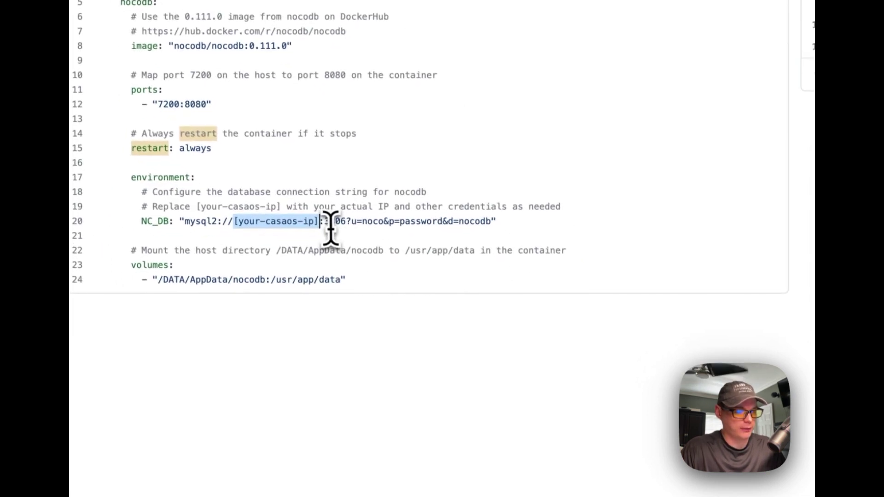
double_click(331, 221)
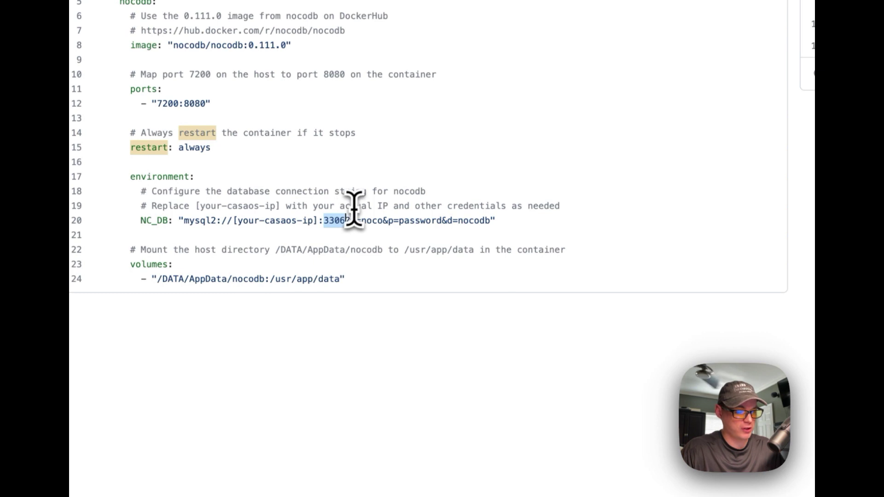
double_click(372, 221)
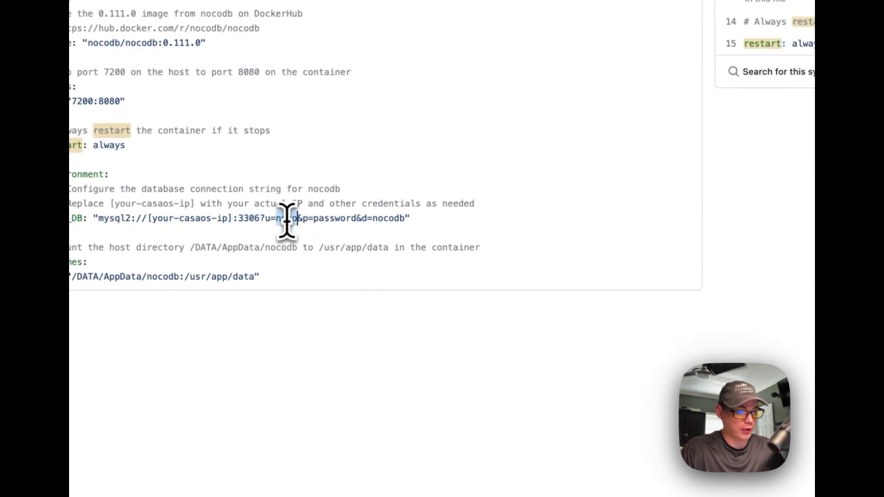
double_click(334, 219)
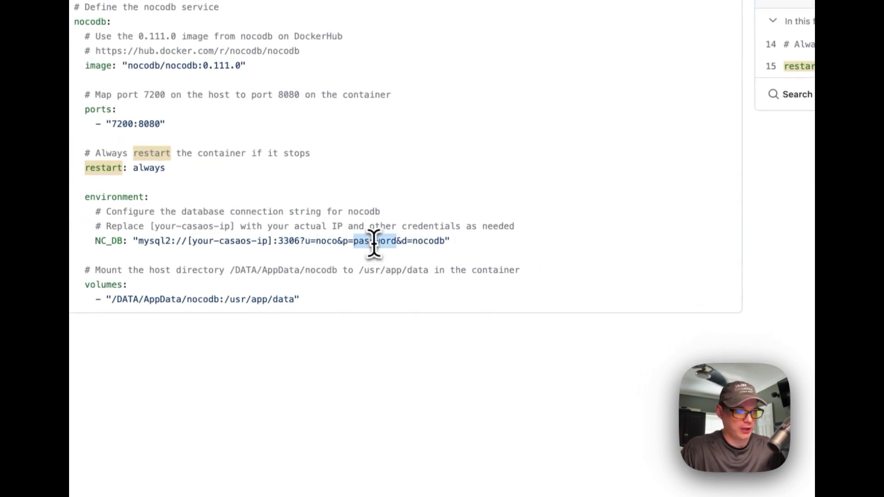
double_click(424, 241)
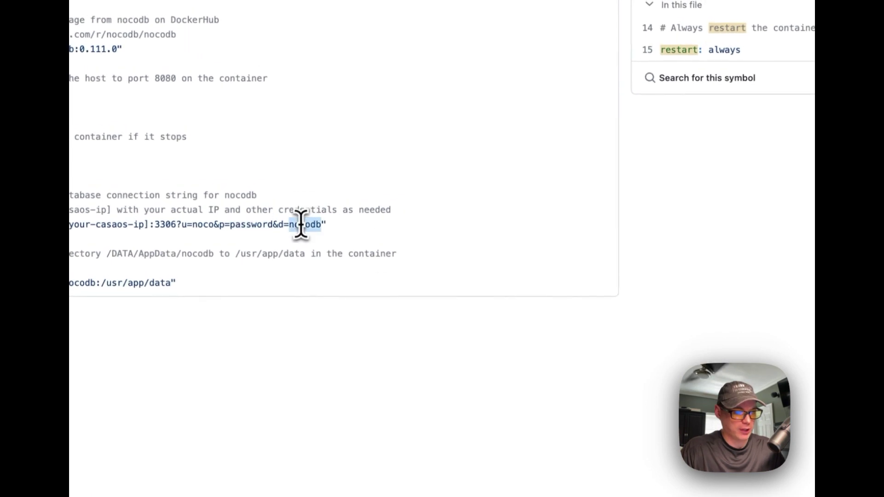
left_click_drag(332, 286, 566, 285)
left_click_drag(321, 286, 353, 286)
left_click_drag(395, 190, 602, 188)
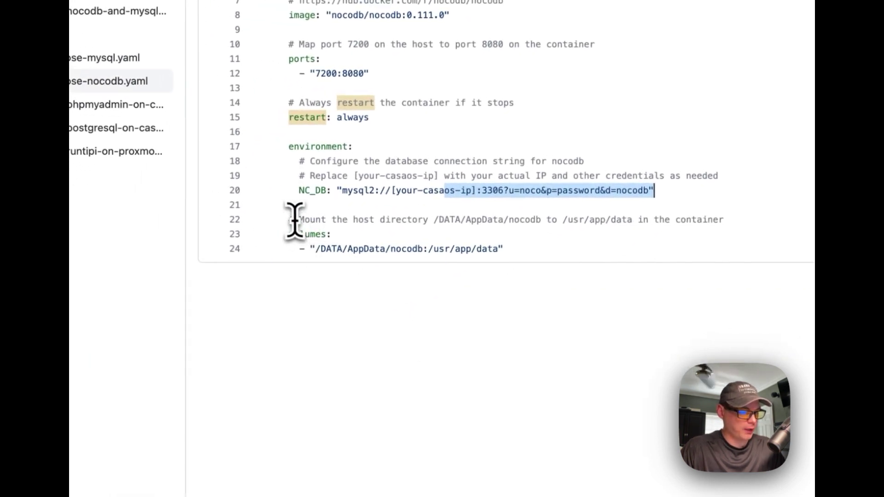
- Review the /usr/app/data volume lines, then copy the raw NocoDB compose file
left_click_drag(290, 221, 539, 244)
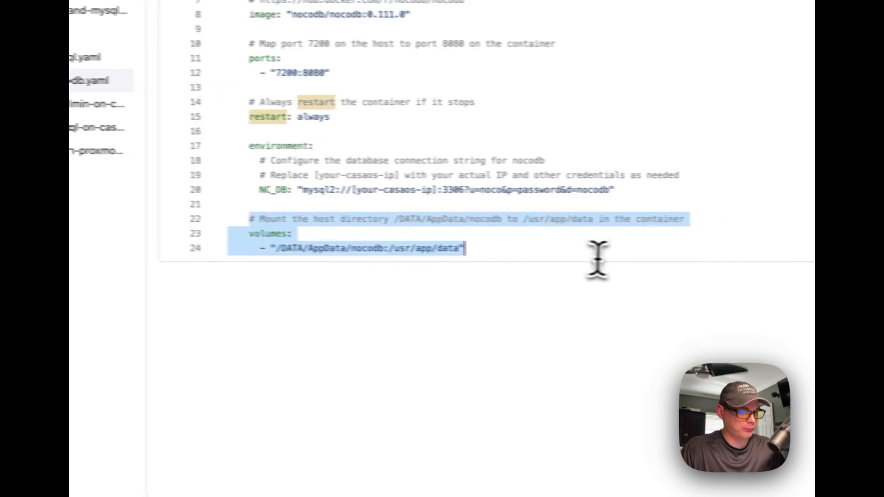
left_click(435, 235)
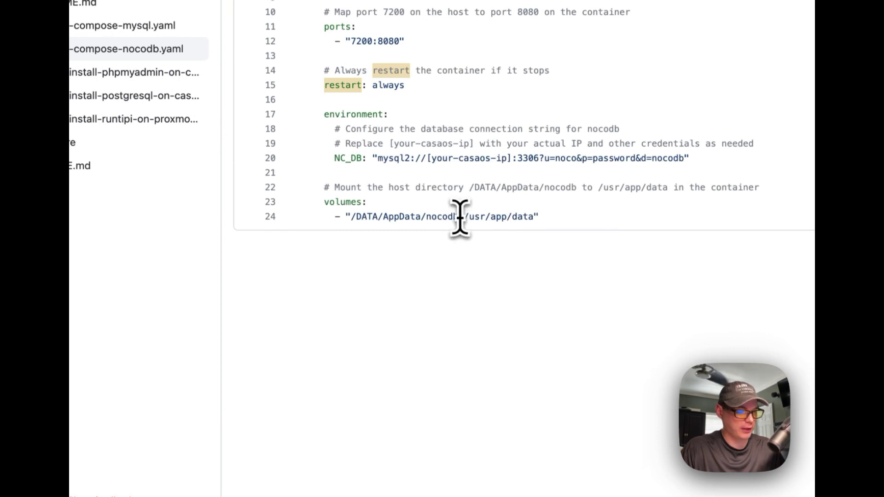
left_click_drag(462, 217, 545, 219)
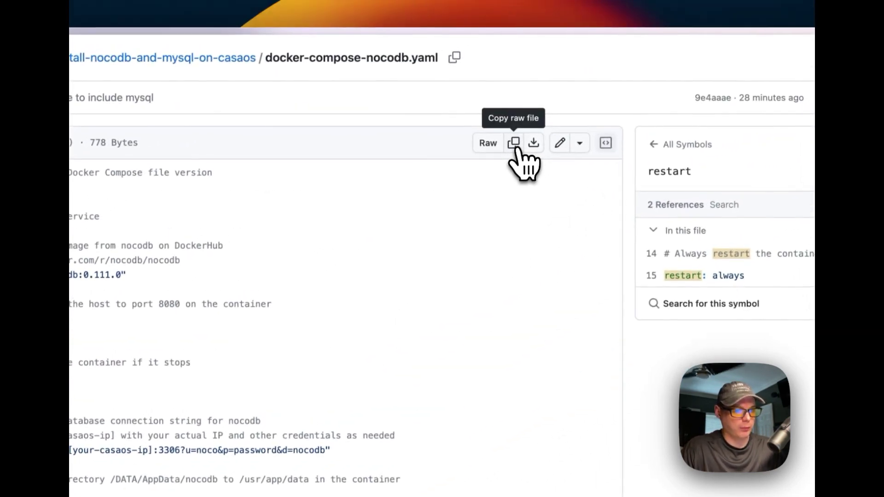
left_click(514, 144)
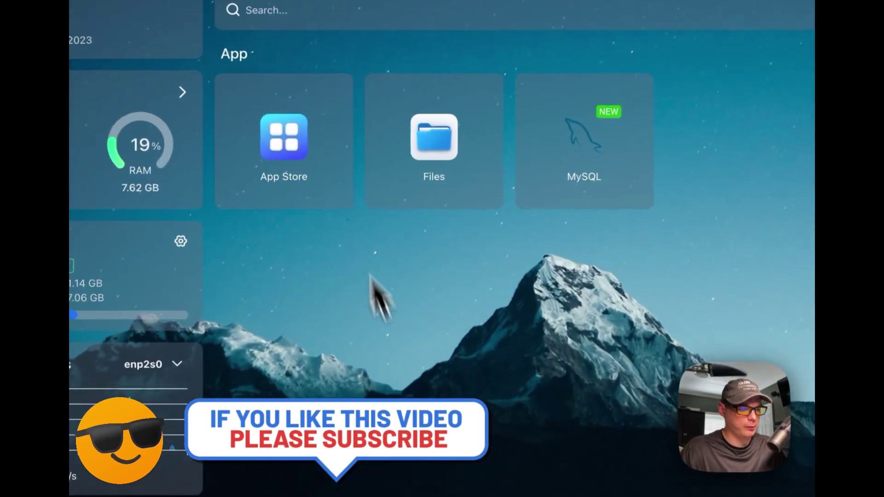
- Paste the NocoDB compose text into the App Store's custom install import form
left_click(288, 140)
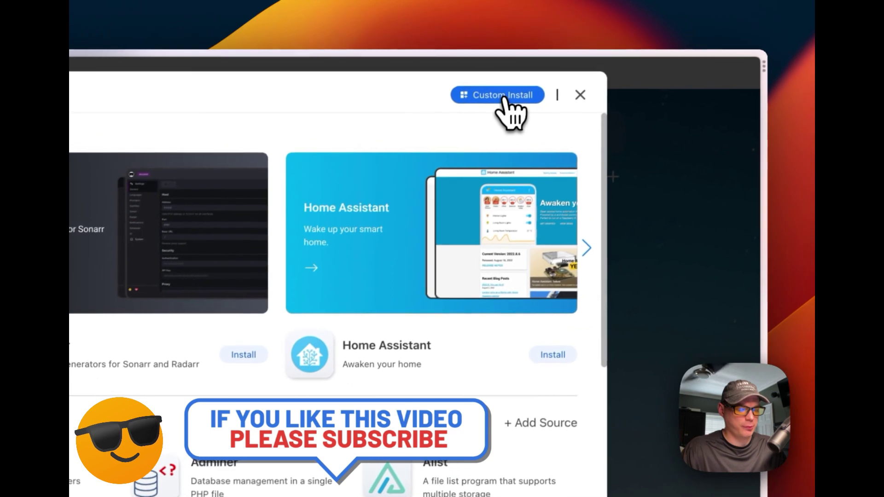
left_click(503, 98)
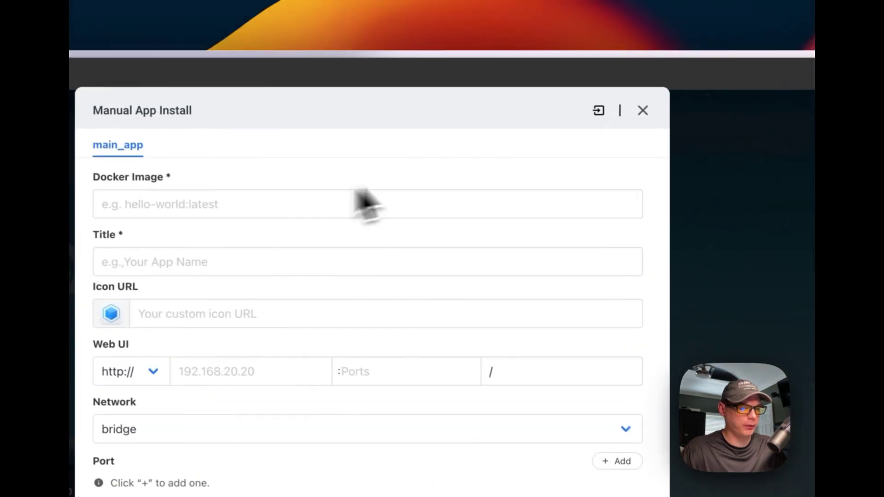
left_click(598, 111)
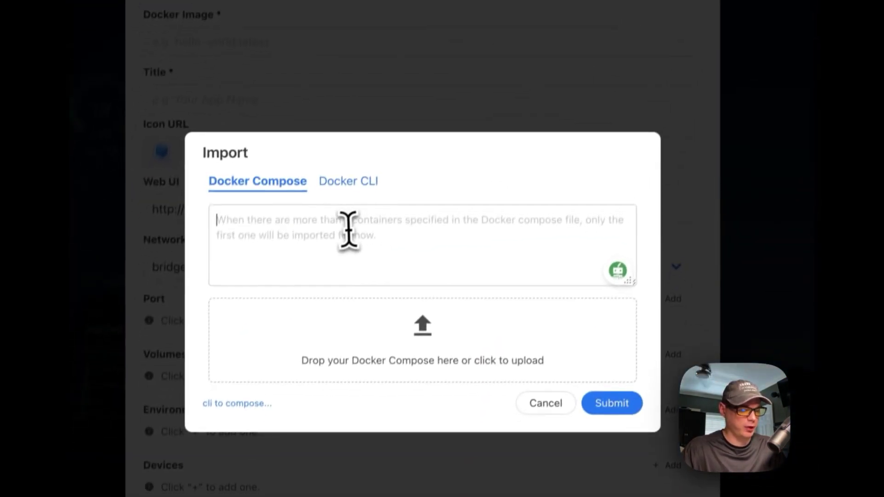
key("super+v")
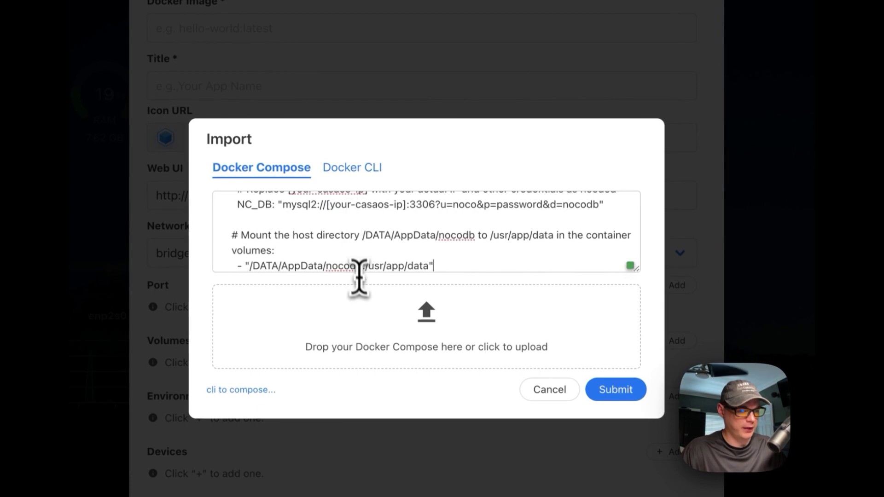
scroll(356, 230, "up", 15)
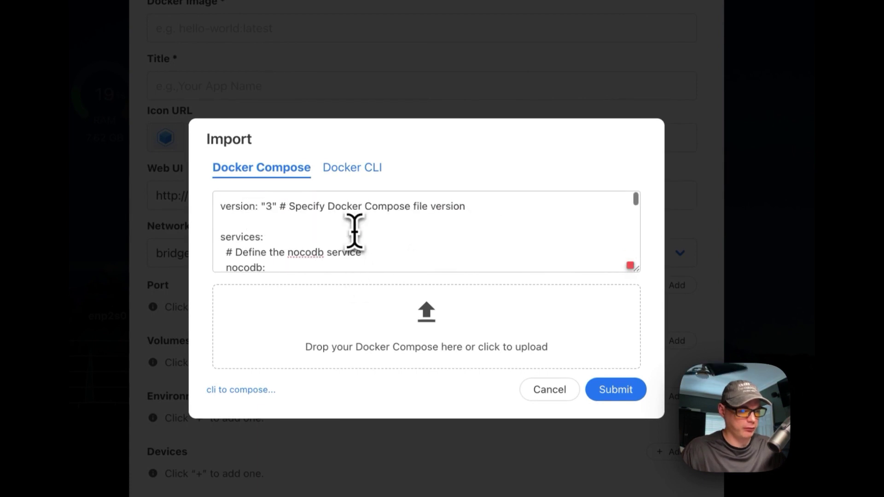
scroll(354, 230, "down", 8)
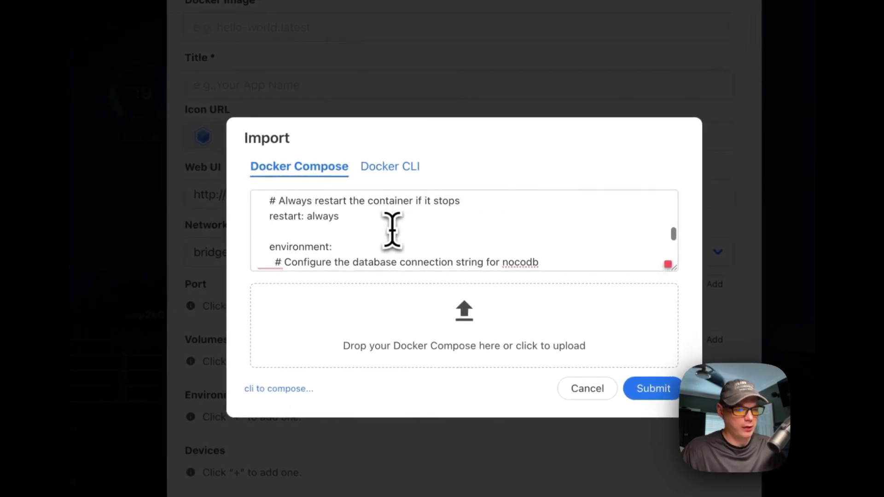
scroll(392, 231, "down", 5)
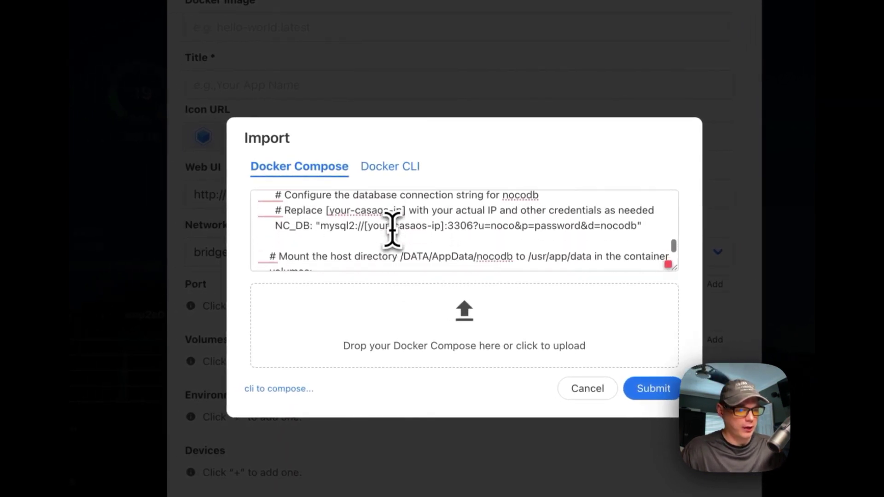
scroll(392, 229, "up", 2)
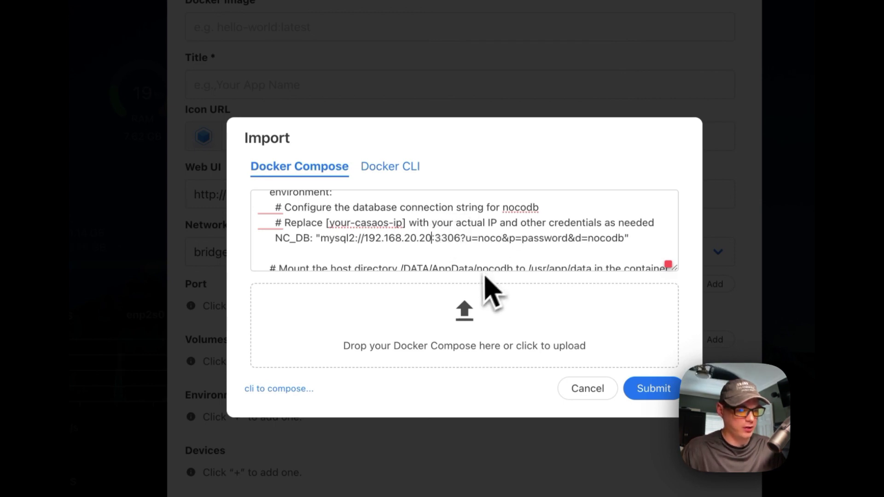
- Review the NC_DB connection string's 3306 port, credentials and database name, then submit
double_click(446, 239)
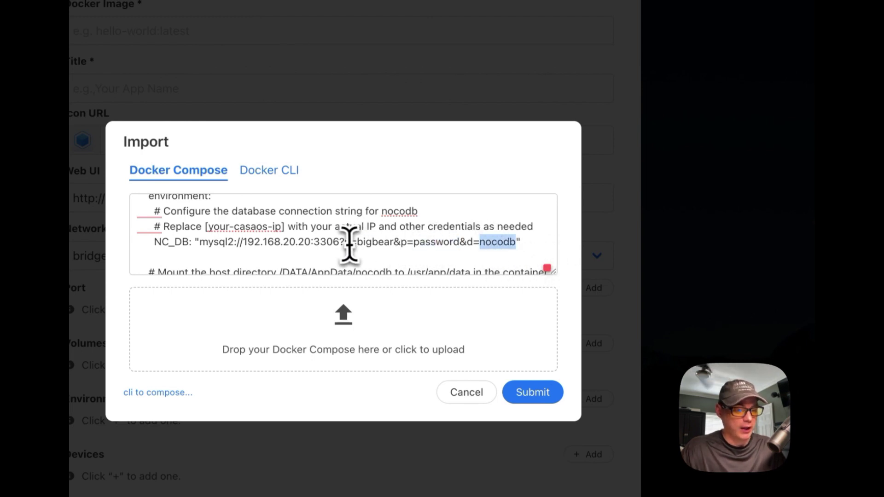
left_click_drag(344, 242, 417, 243)
left_click_drag(515, 242, 516, 243)
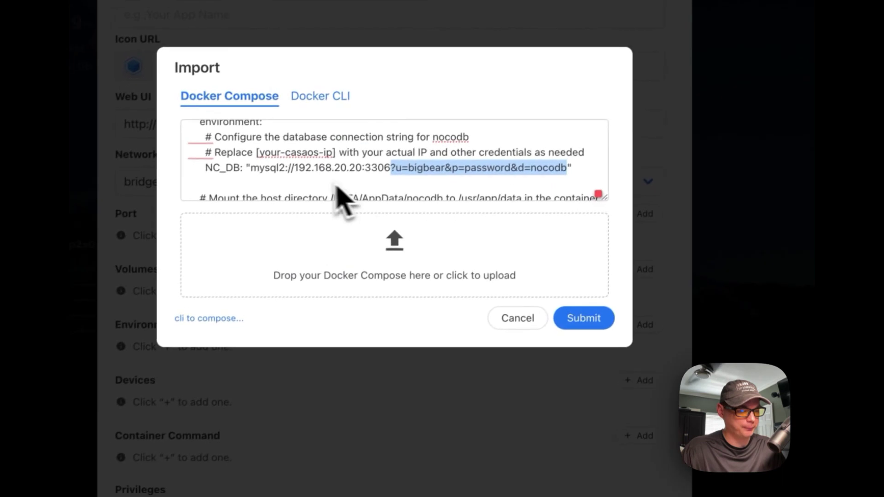
scroll(337, 188, "down", 3)
scroll(338, 189, "up", 6)
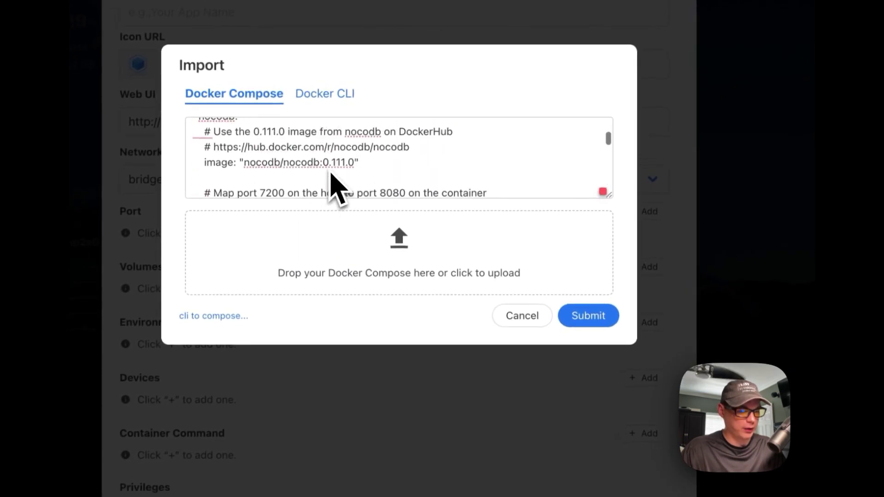
left_click(570, 323)
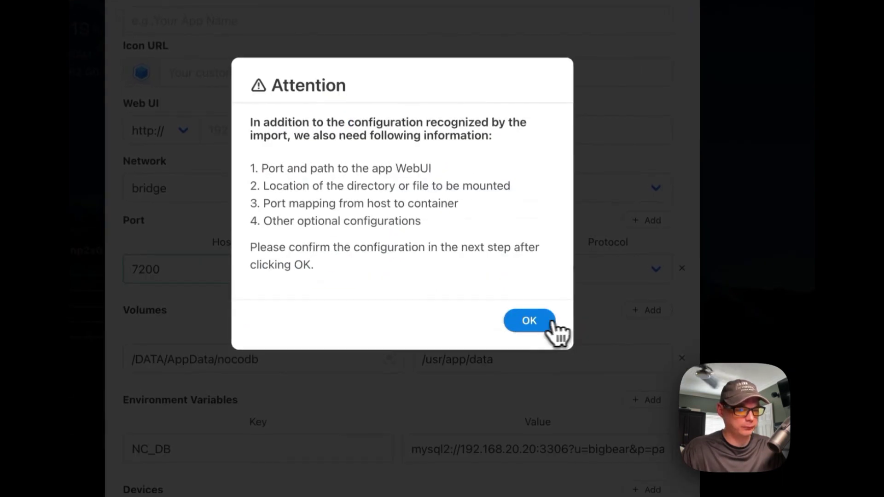
- Acknowledge the import notice, title the app NocoDB, and return to the GitHub README
left_click(529, 321)
left_click(209, 22)
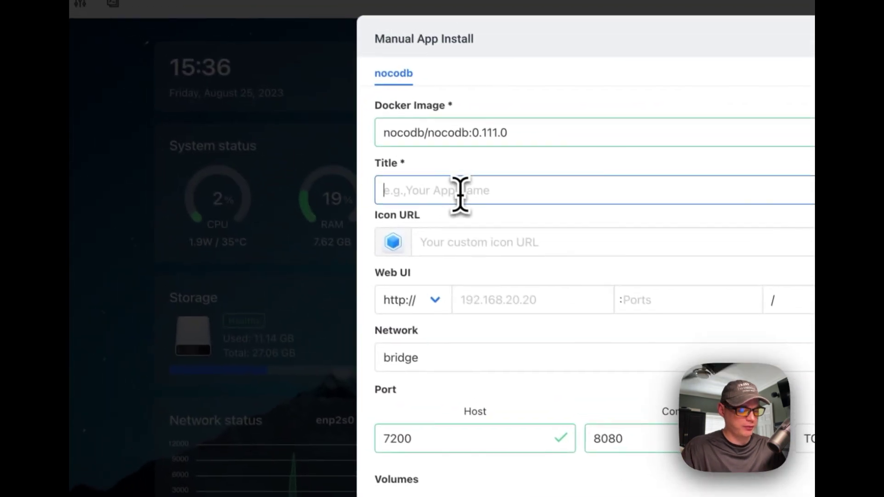
type("Nao")
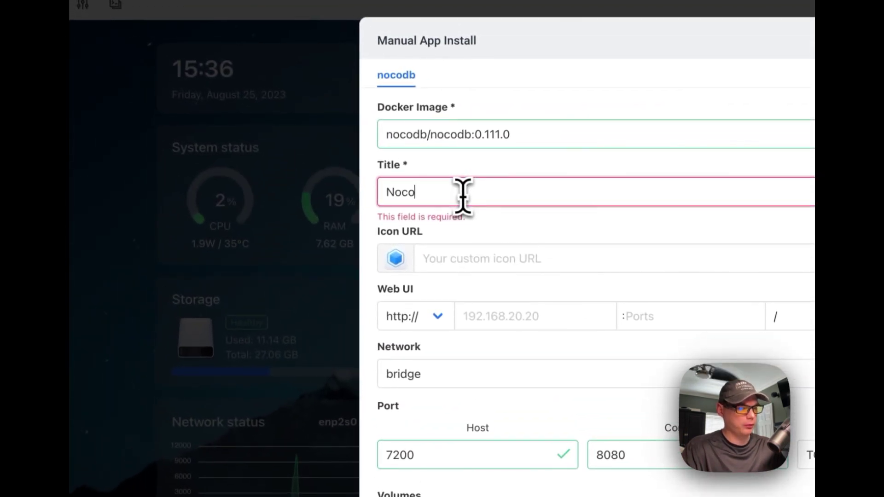
left_click(499, 243)
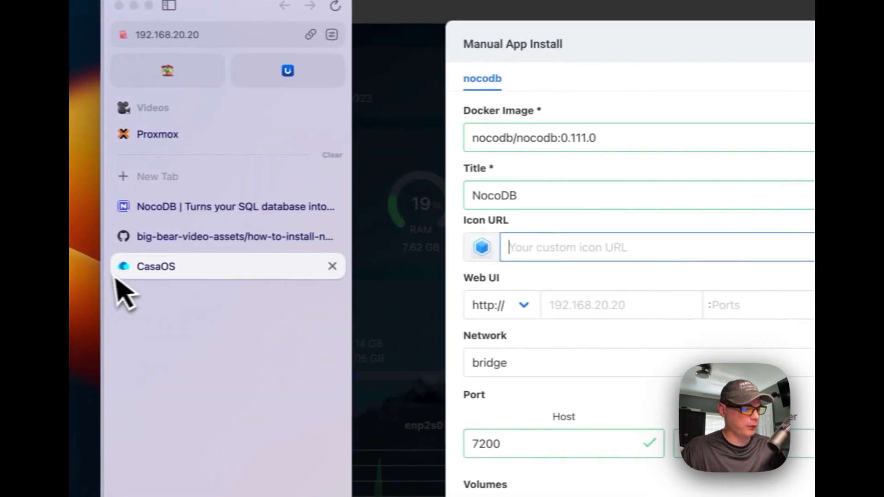
left_click(193, 236)
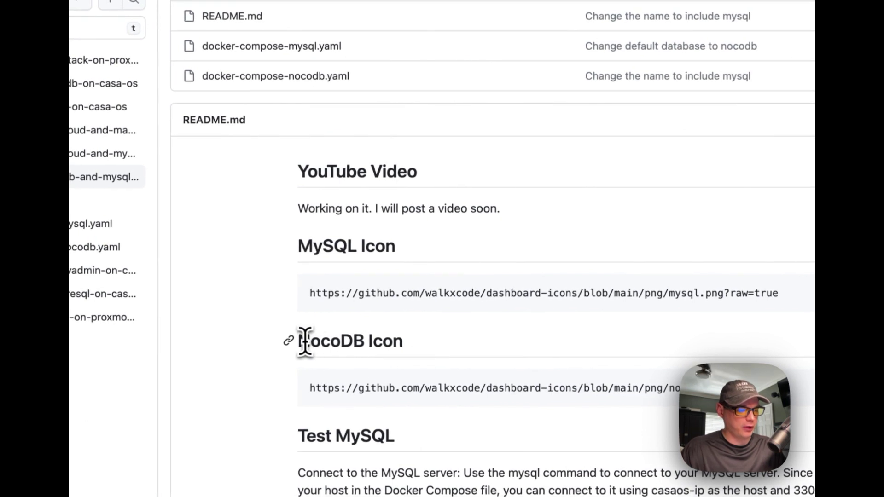
- Copy the NocoDB icon URL from the README and return to the CasaOS form
left_click_drag(299, 341, 418, 343)
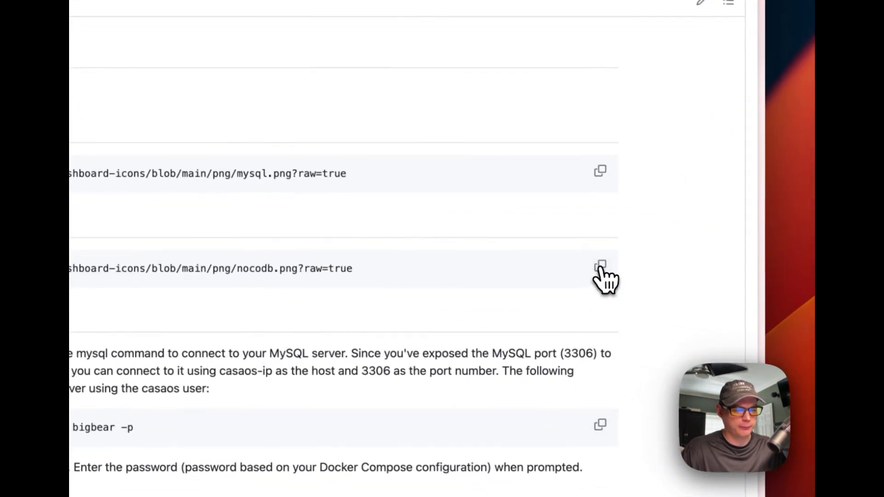
left_click(601, 269)
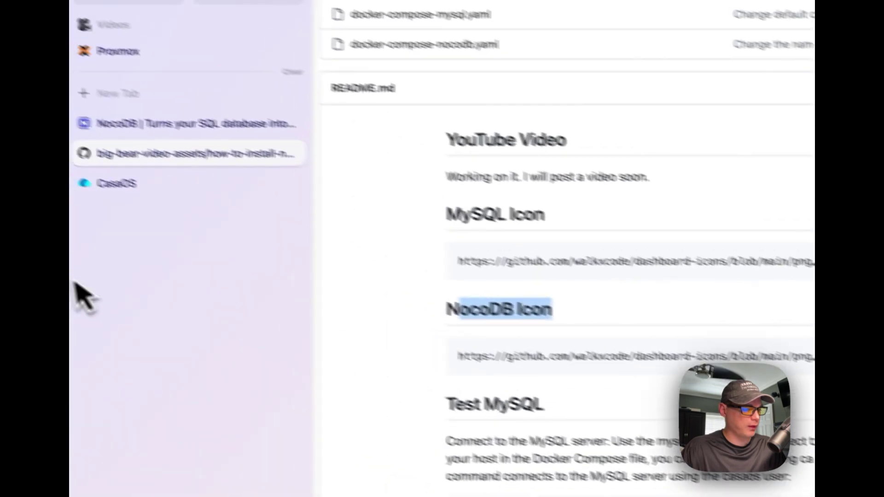
left_click(194, 213)
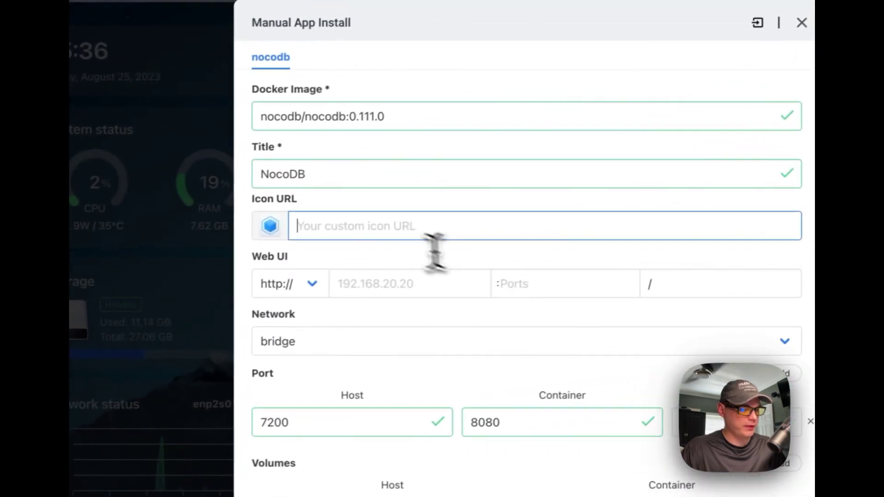
- Paste the NocoDB icon URL and check the Web UI port 7200 setting
key("super+v")
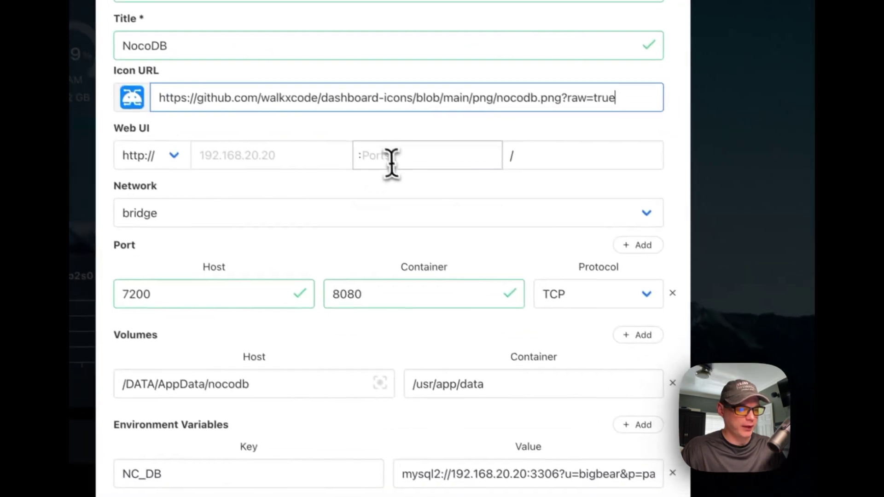
left_click(449, 203)
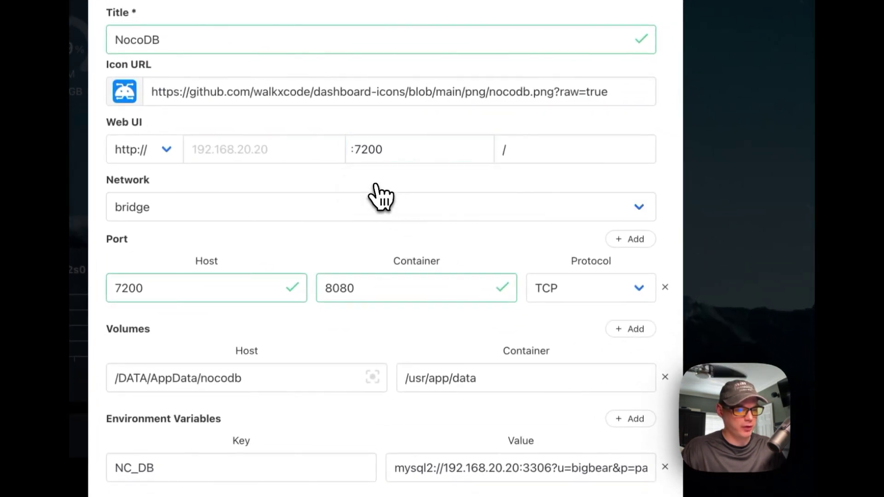
scroll(324, 229, "down", 5)
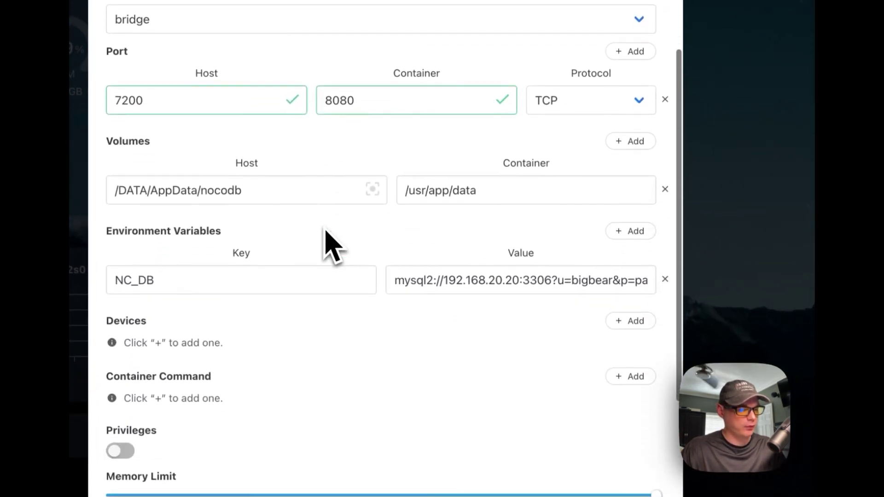
scroll(317, 232, "down", 1)
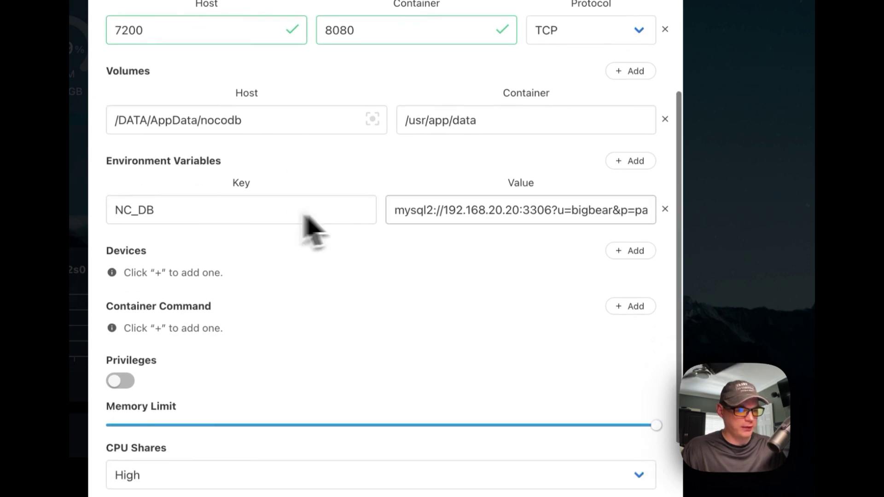
scroll(484, 248, "down", 3)
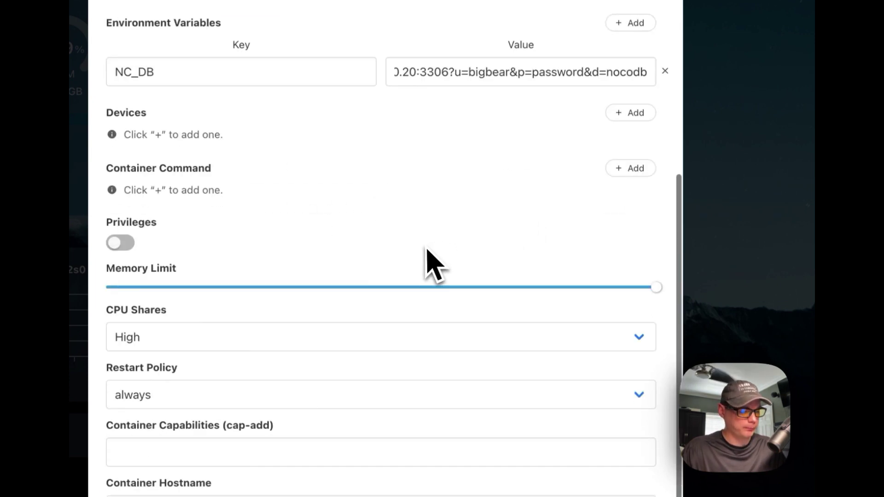
- Enter a container hostname and install NocoDB
left_click(287, 364)
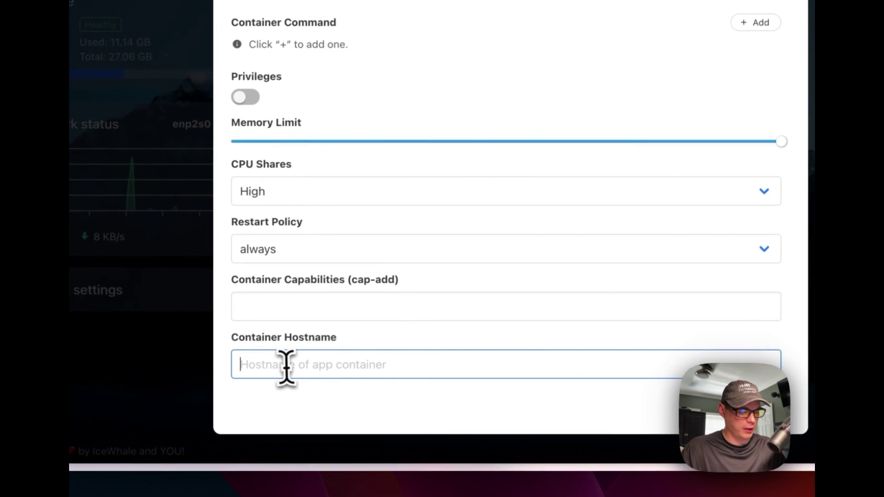
type("noc")
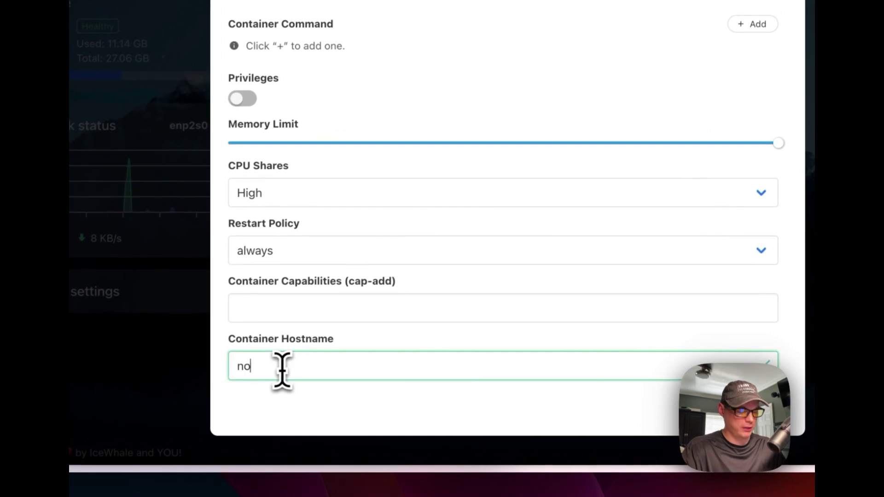
scroll(484, 191, "up", 8)
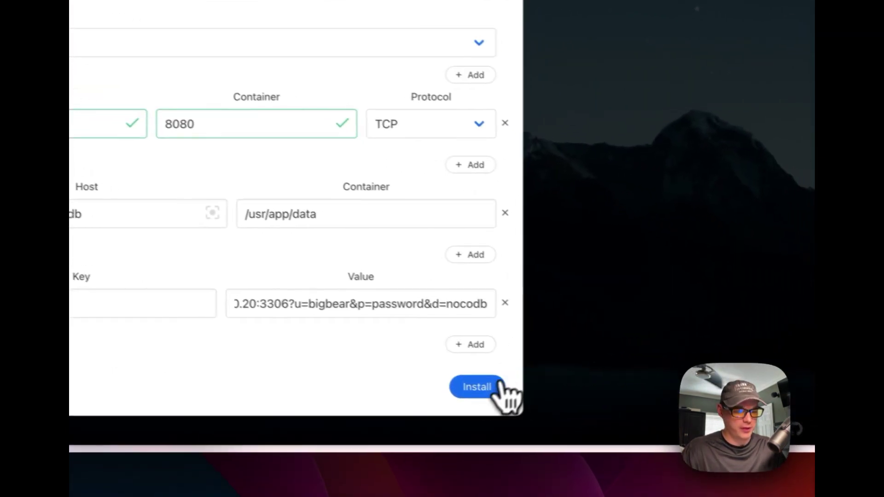
left_click(498, 392)
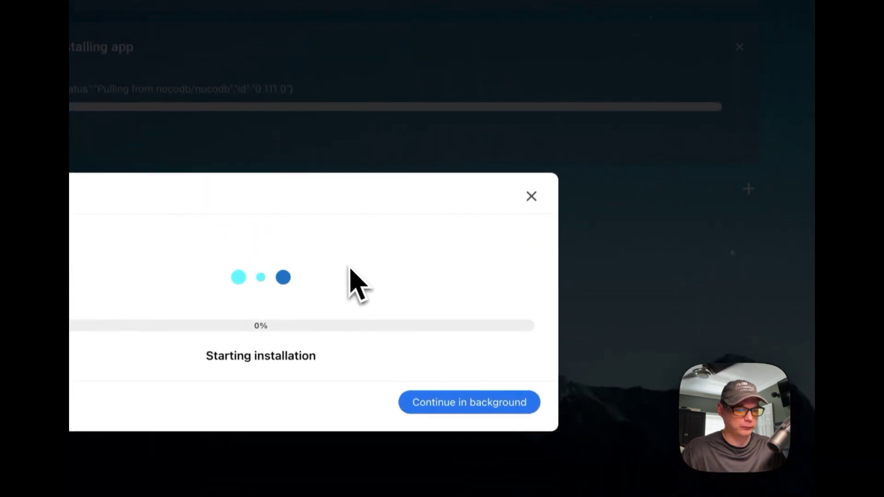
- Send the NocoDB installation to the background and wait for its tile to appear beside MySQL
left_click(458, 379)
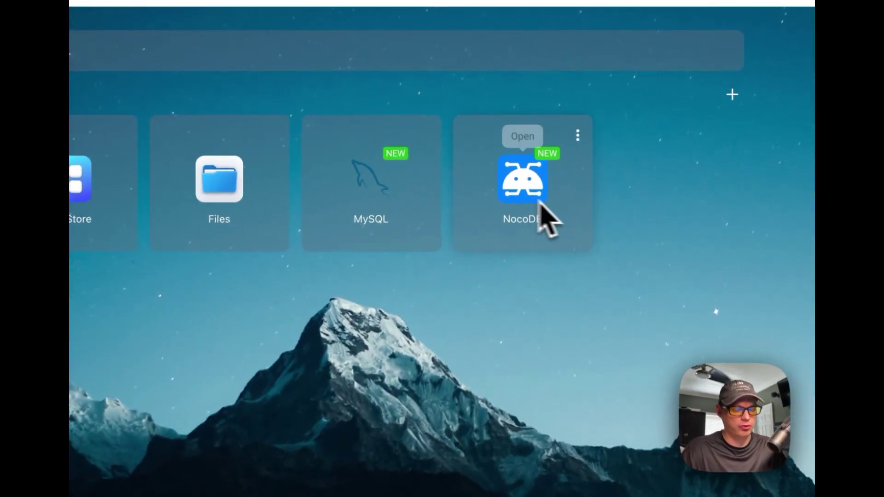
left_click(577, 135)
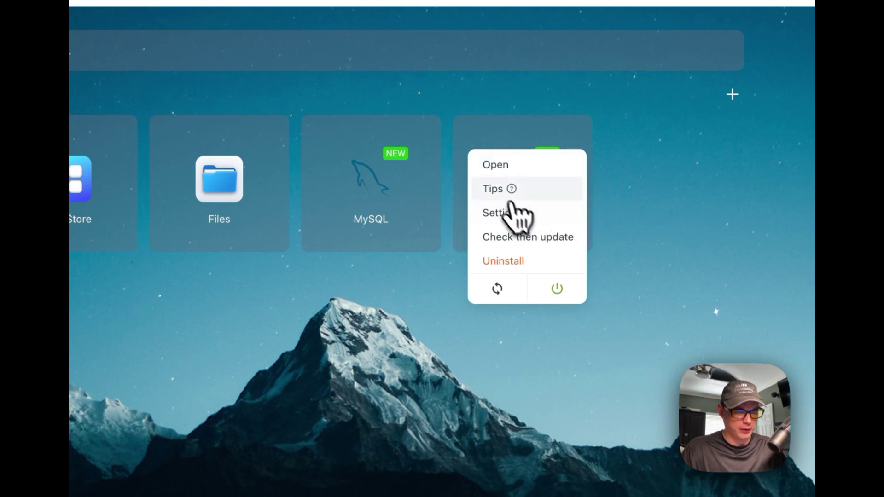
left_click(502, 189)
left_click(435, 382)
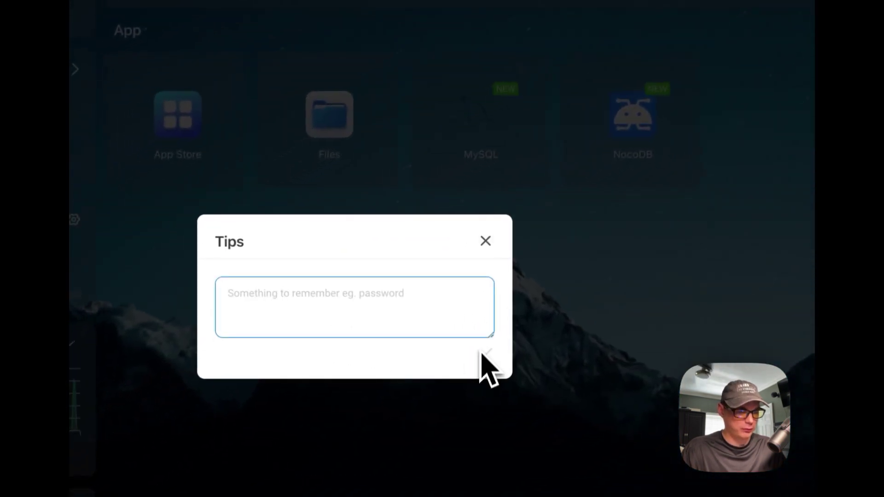
left_click(435, 271)
left_click(593, 121)
left_click(541, 204)
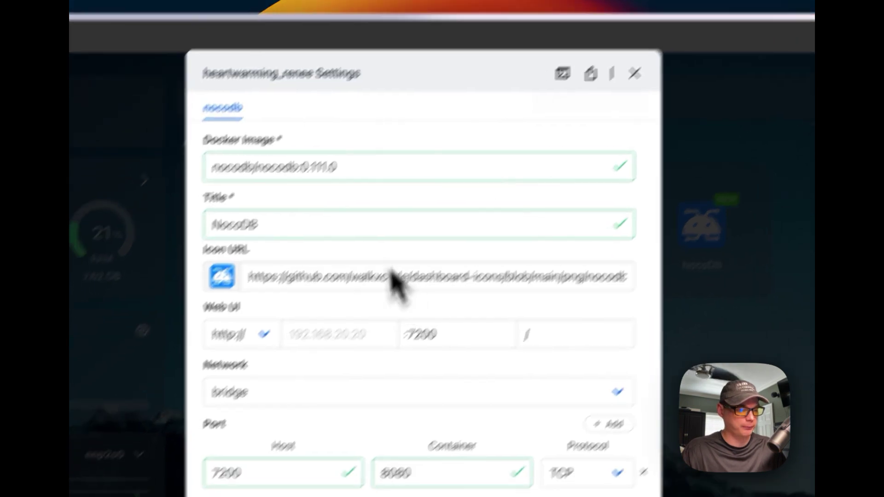
scroll(392, 318, "down", 10)
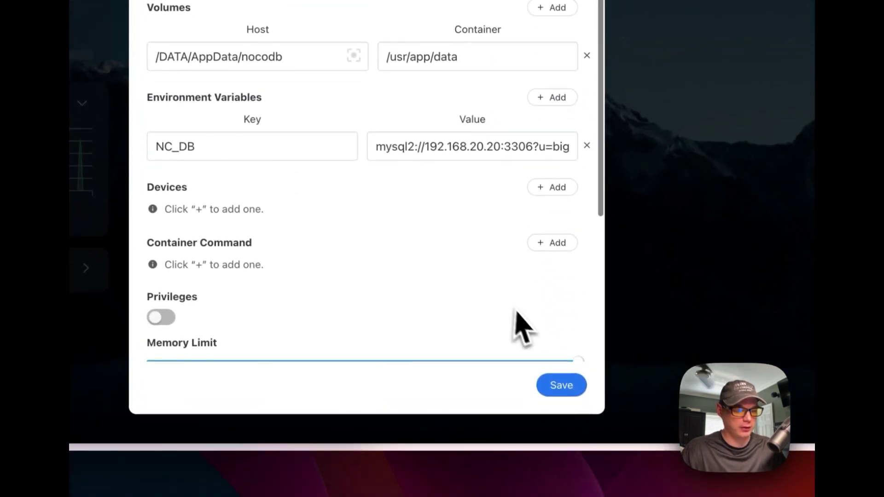
left_click(559, 386)
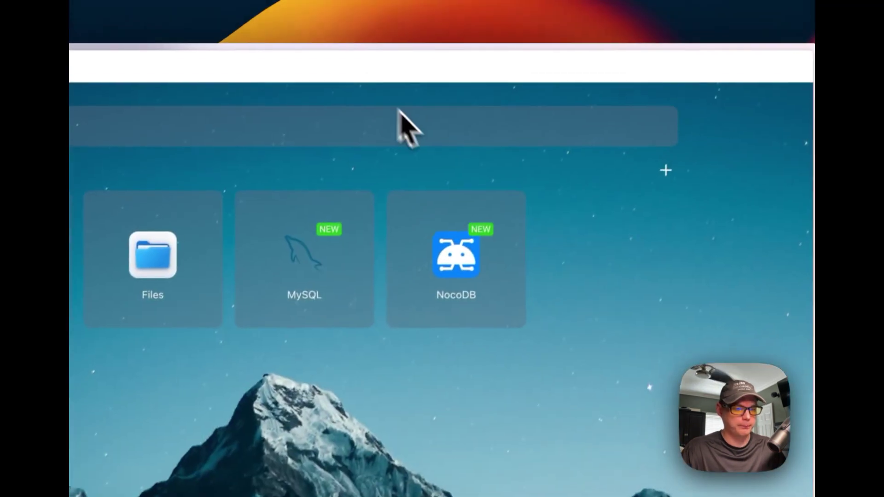
left_click(504, 217)
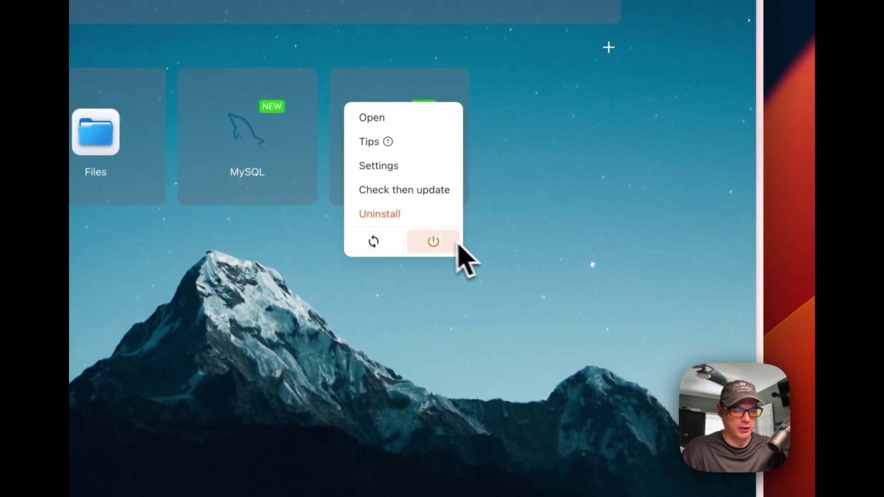
scroll(452, 257, "up", 1)
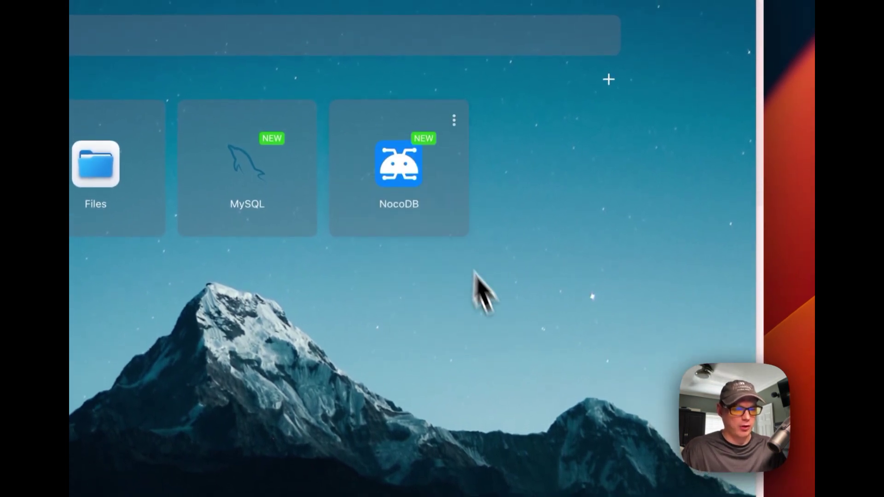
left_click(399, 173)
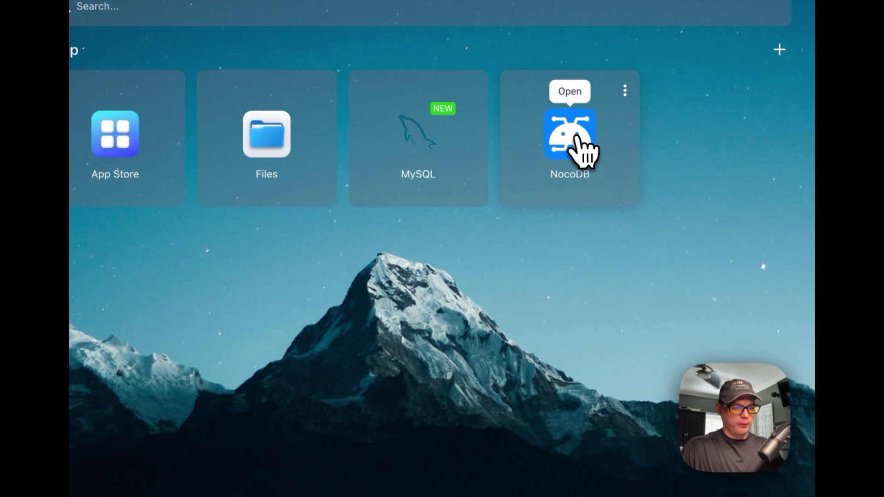
left_click(582, 149)
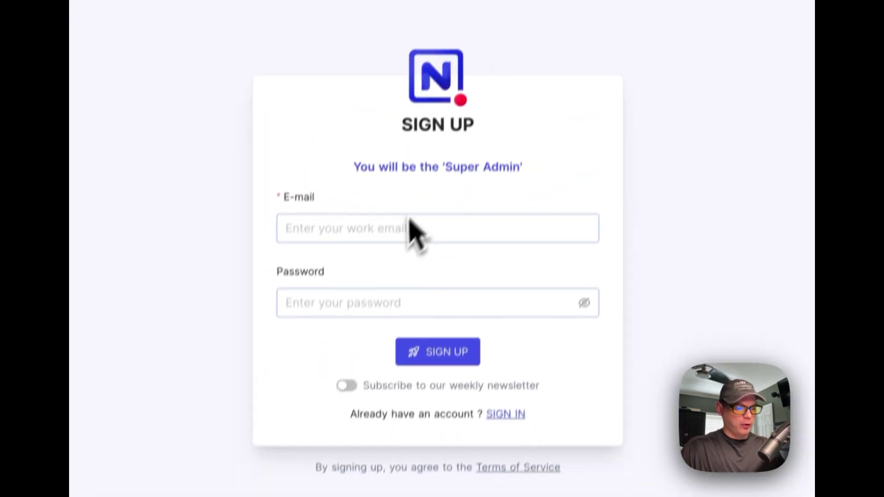
- Sign up as NocoDB Super Admin by entering a work e-mail and the account password
left_click(354, 205)
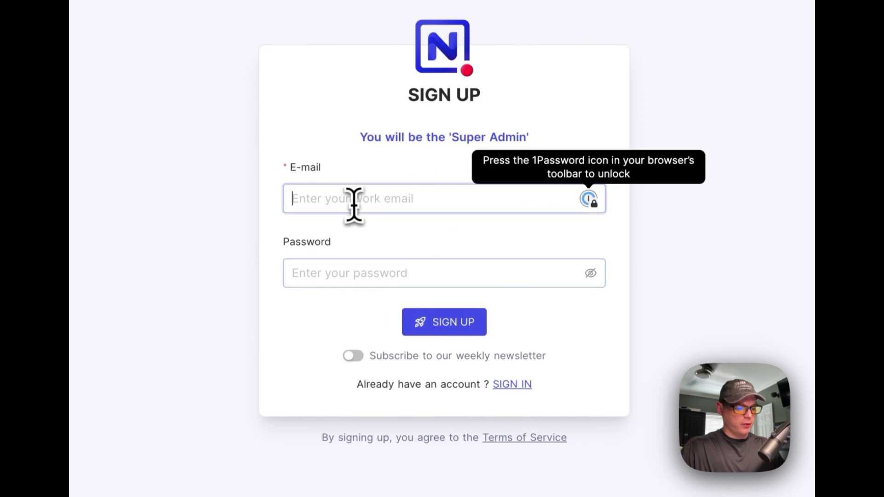
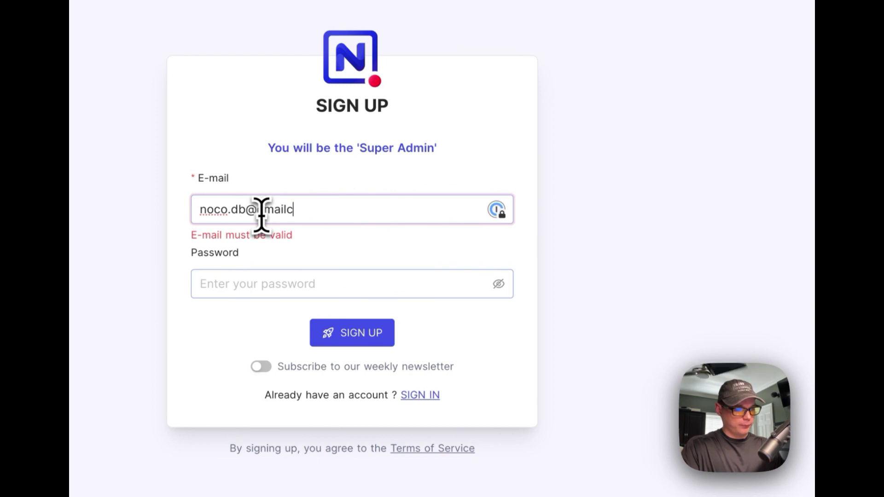
key("Tab")
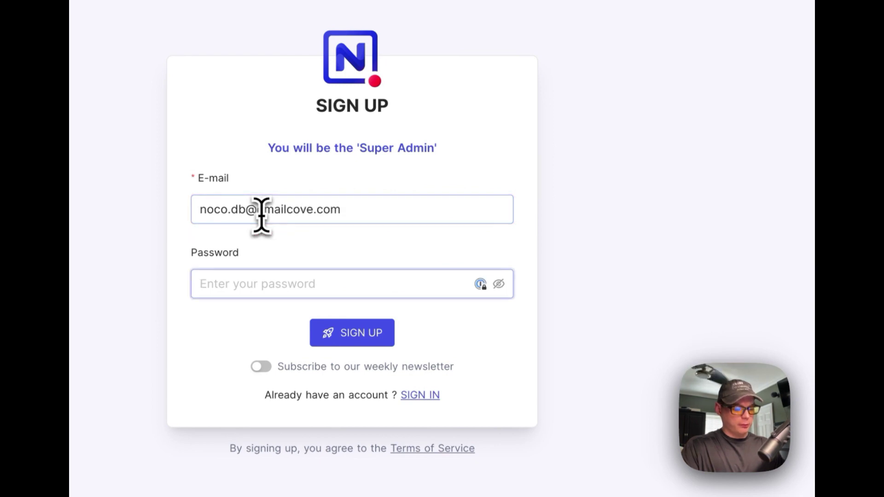
type("password")
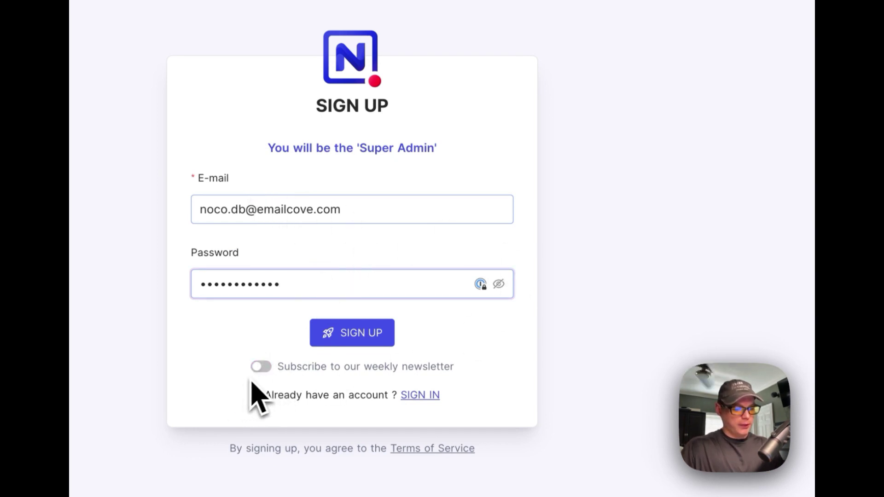
left_click(357, 338)
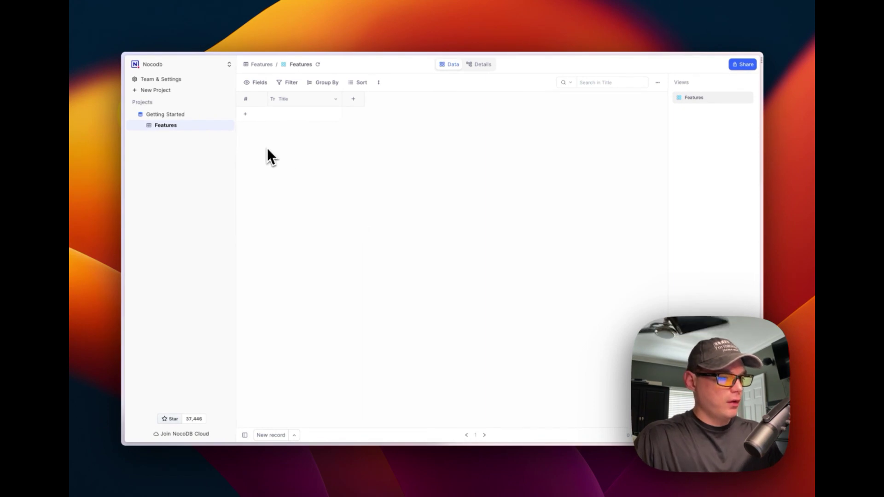
- Add a test row to the Features table and create a new title5 column
left_click(245, 114)
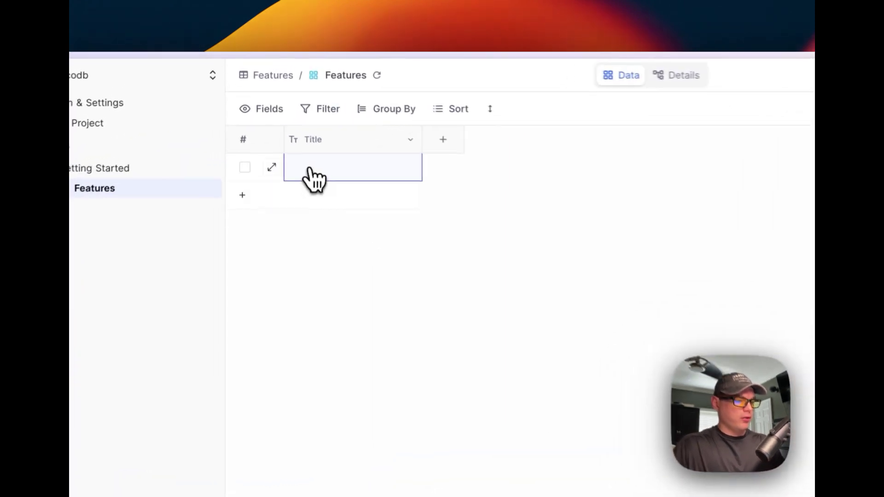
type("testing")
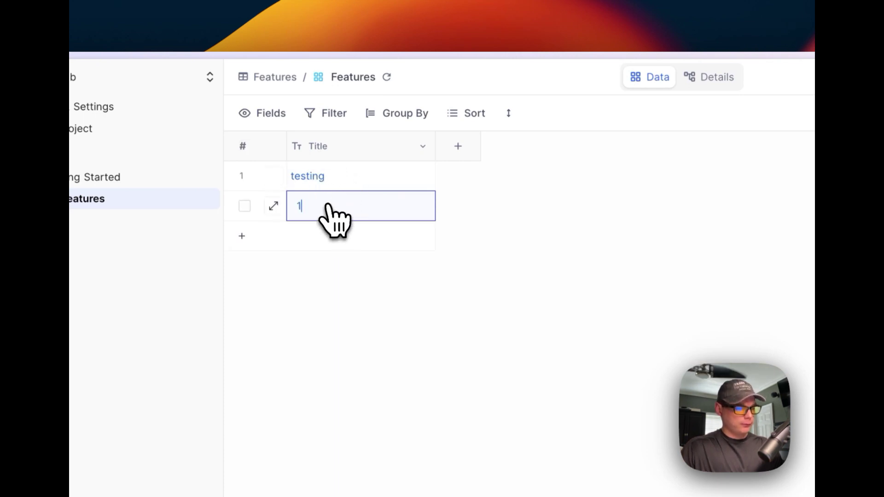
left_click(457, 148)
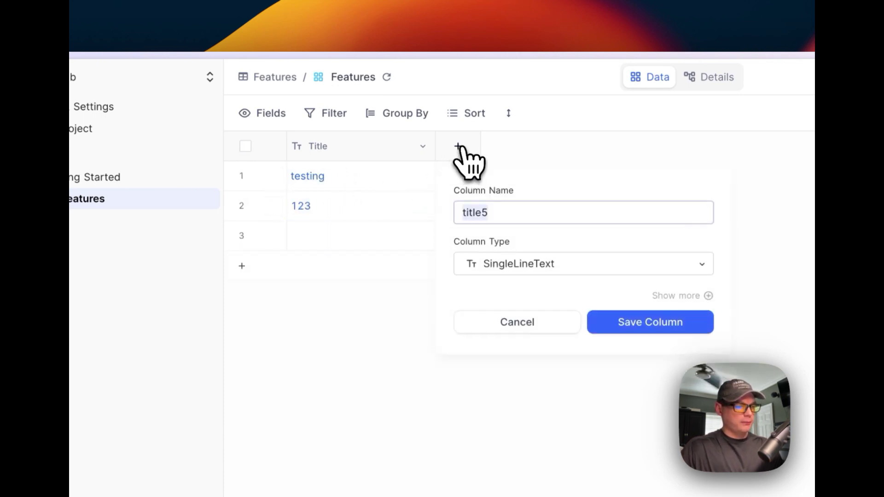
left_click(598, 318)
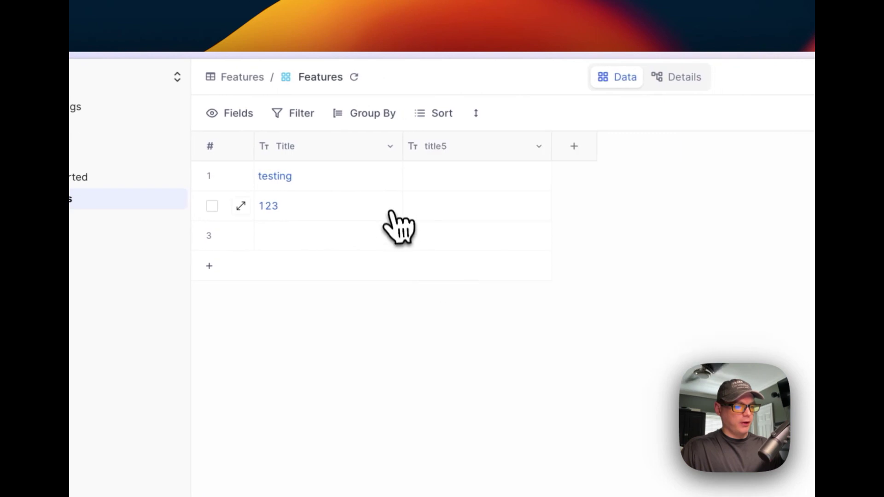
- Fill the title5 cells with the values 123, 123 and 1
left_click(439, 226)
type("1")
left_click(439, 211)
left_click(484, 376)
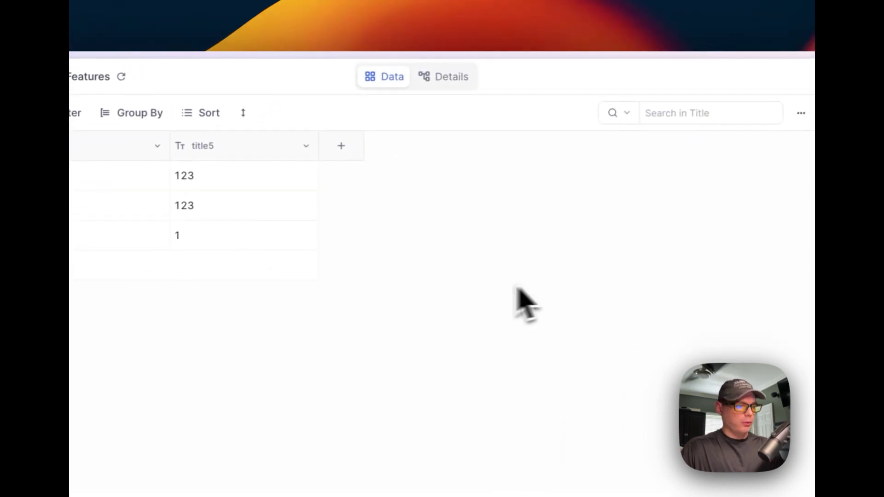